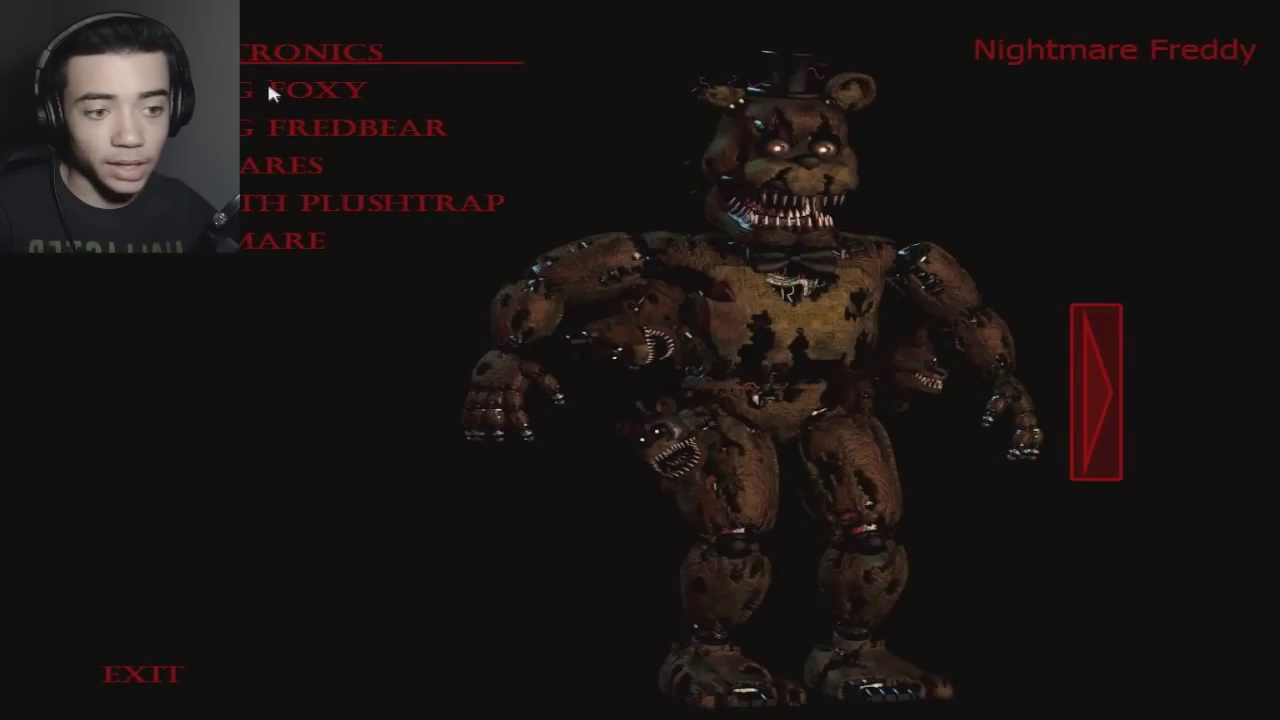
# Select Foxy in the Extras list to show its red sphere test model.
pyautogui.click(267, 90)
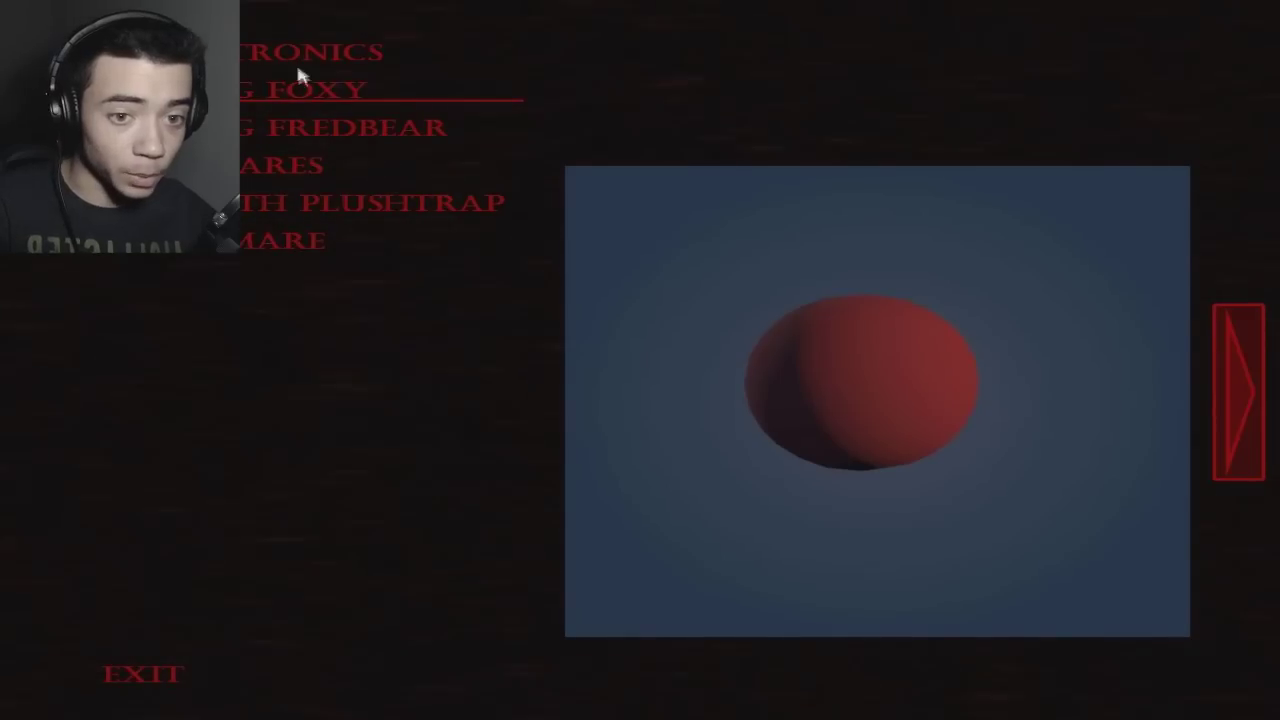
# Launch the Nightmare night from the Extras list.
pyautogui.click(304, 243)
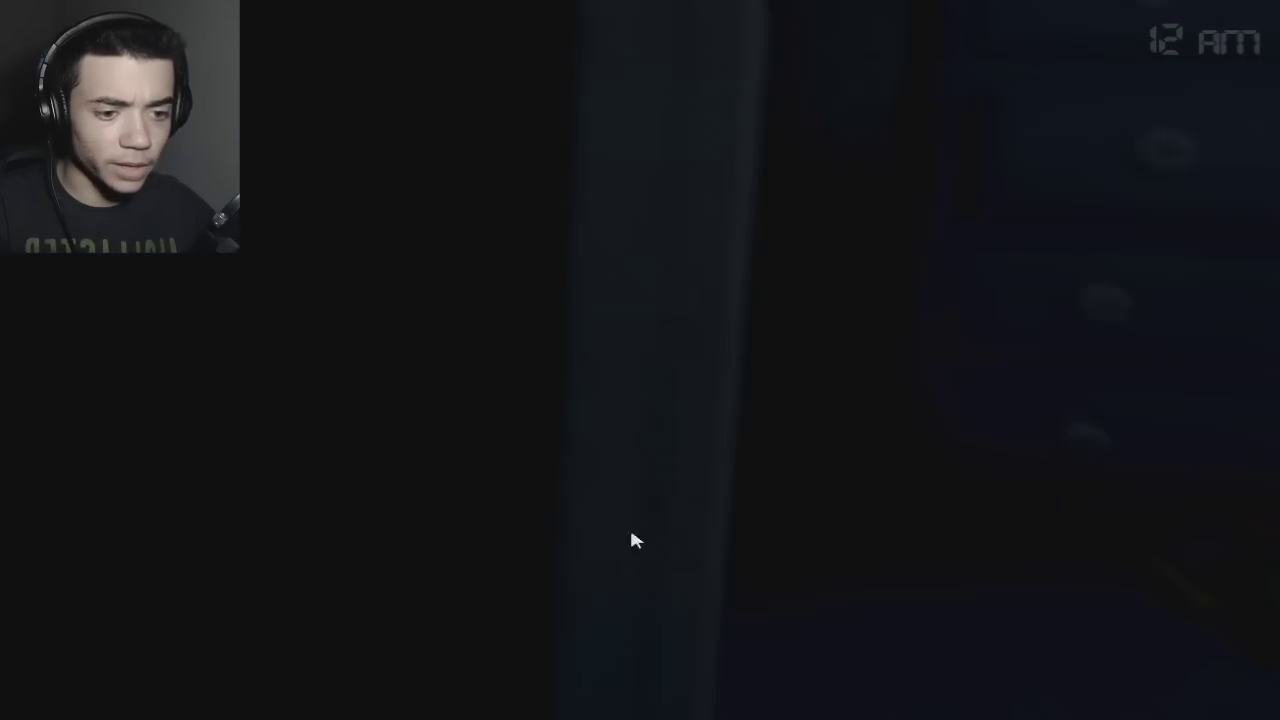
# Check the bed, open the closet doors, and flash the bedroom and hallway.
pyautogui.press('ctrl')
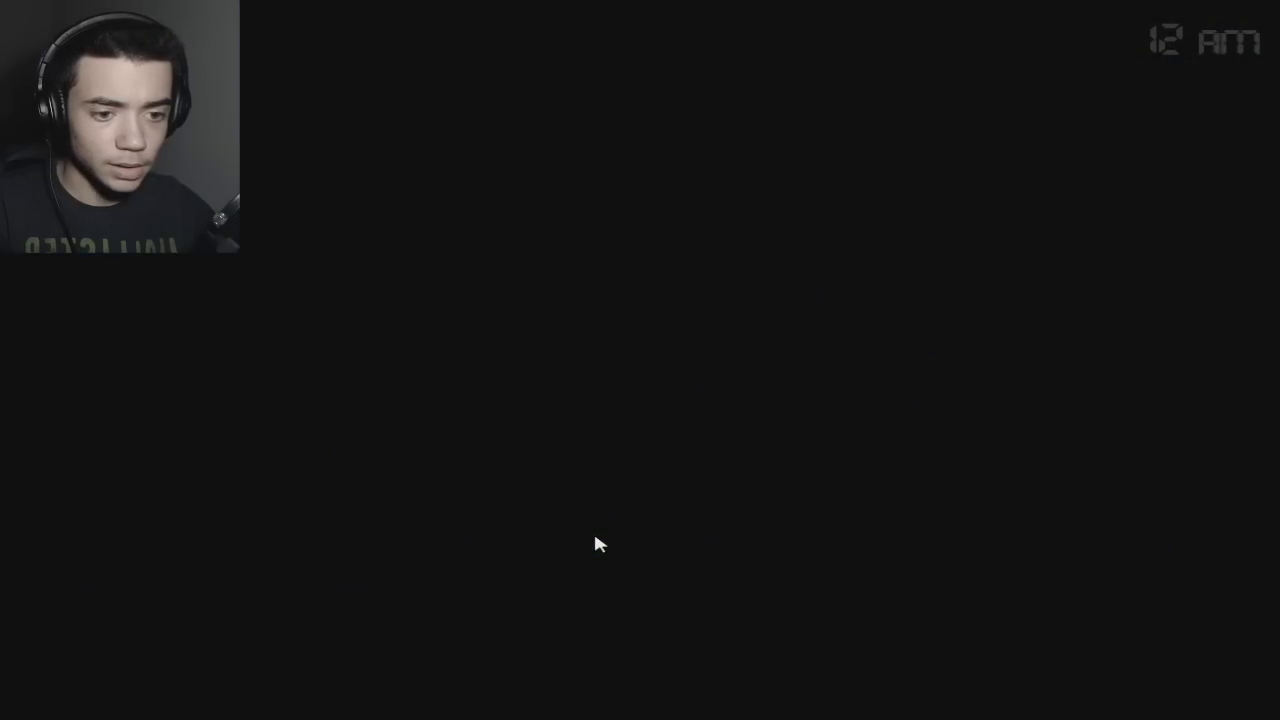
pyautogui.click(593, 529)
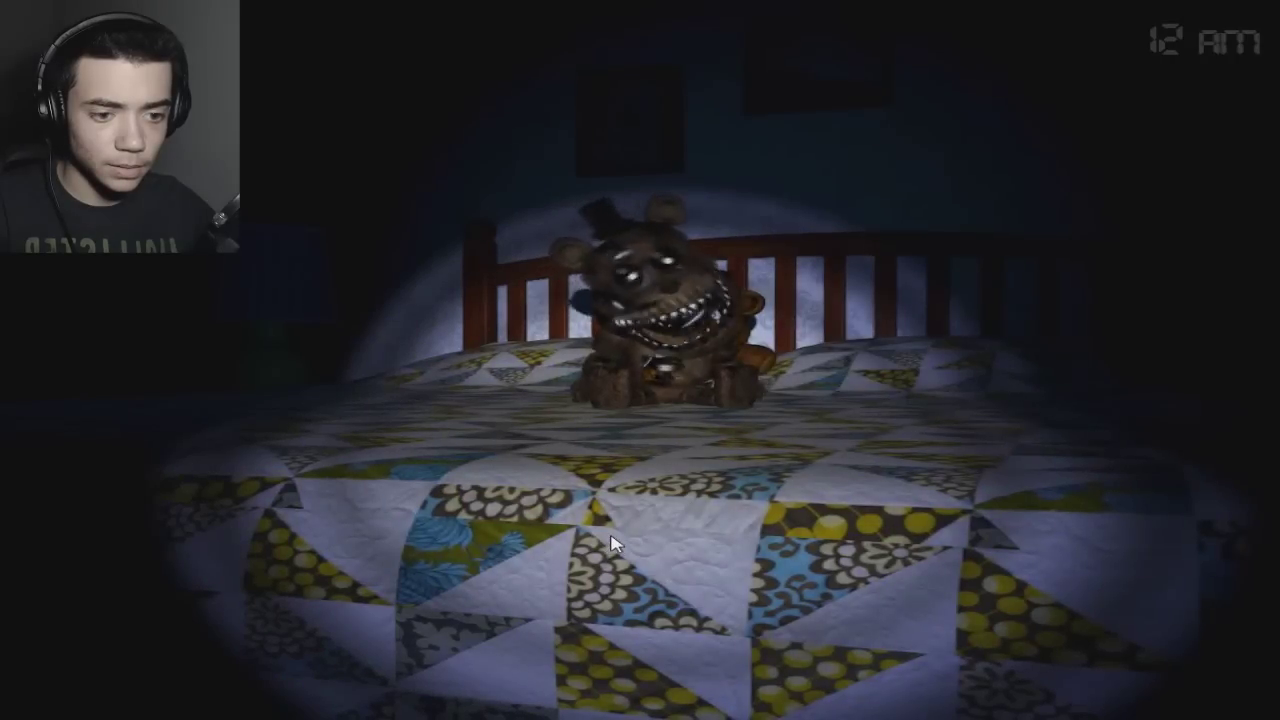
pyautogui.click(473, 520)
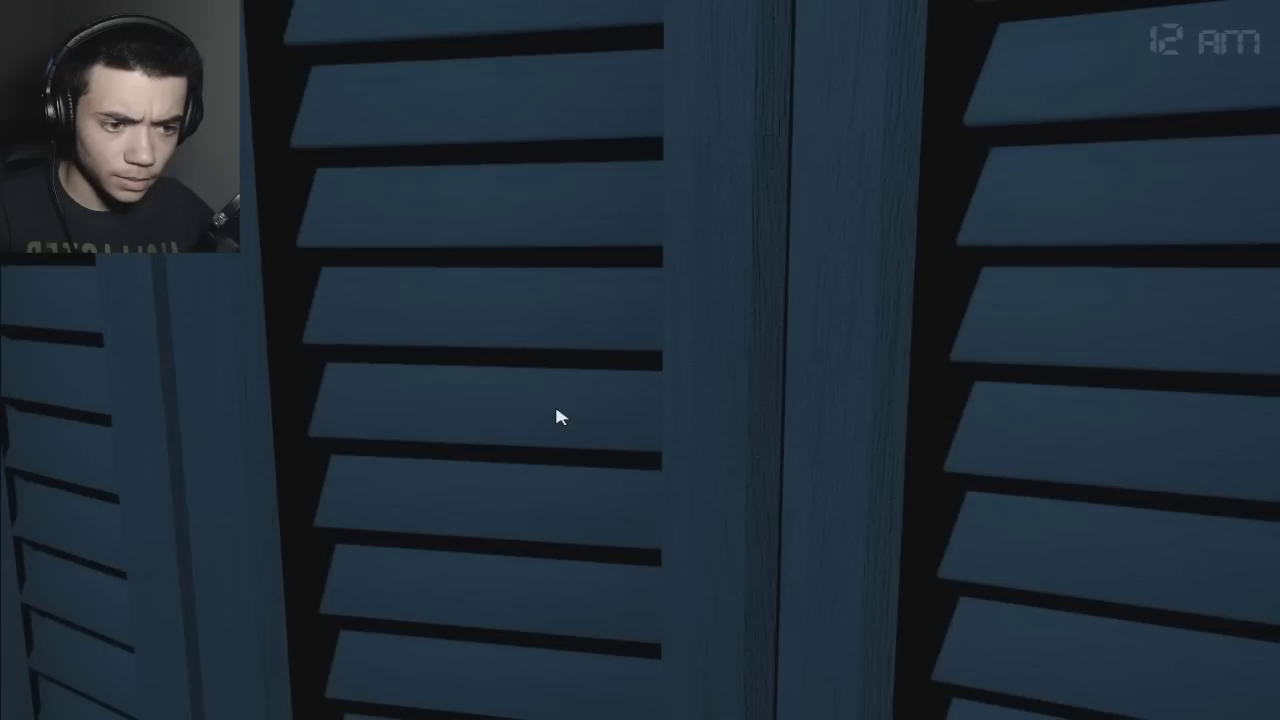
pyautogui.click(557, 415)
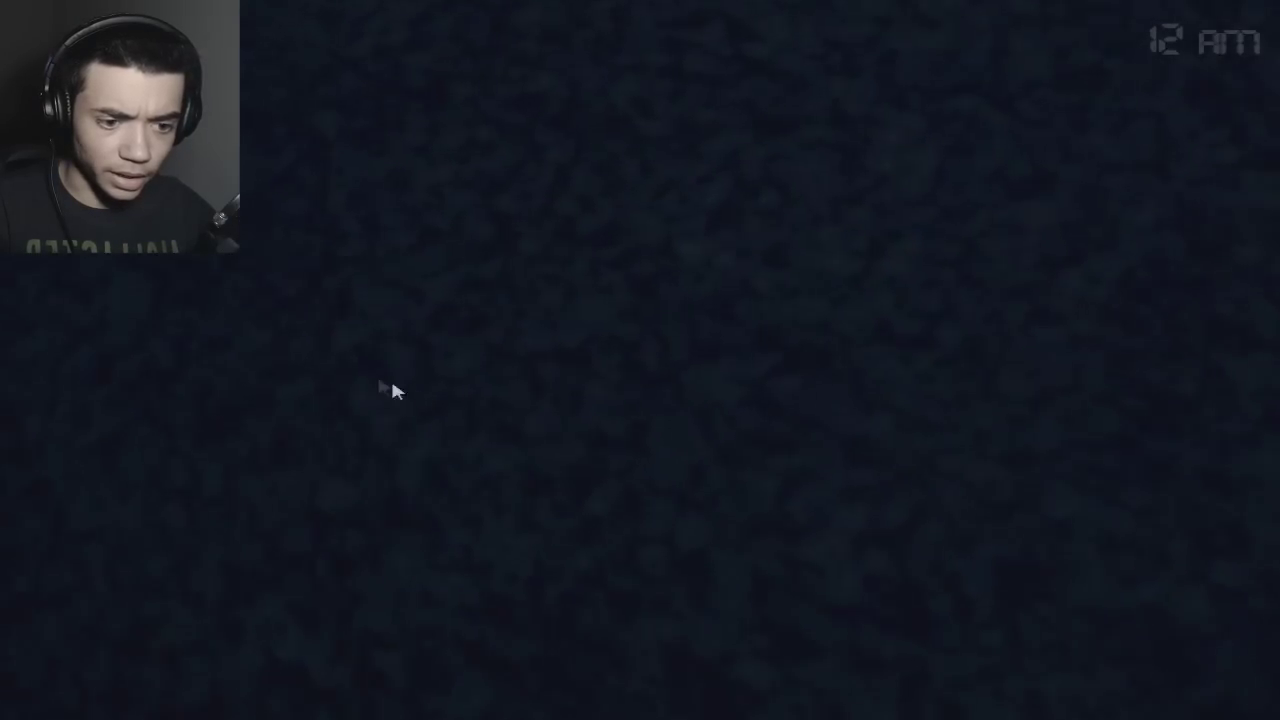
pyautogui.press('ctrl')
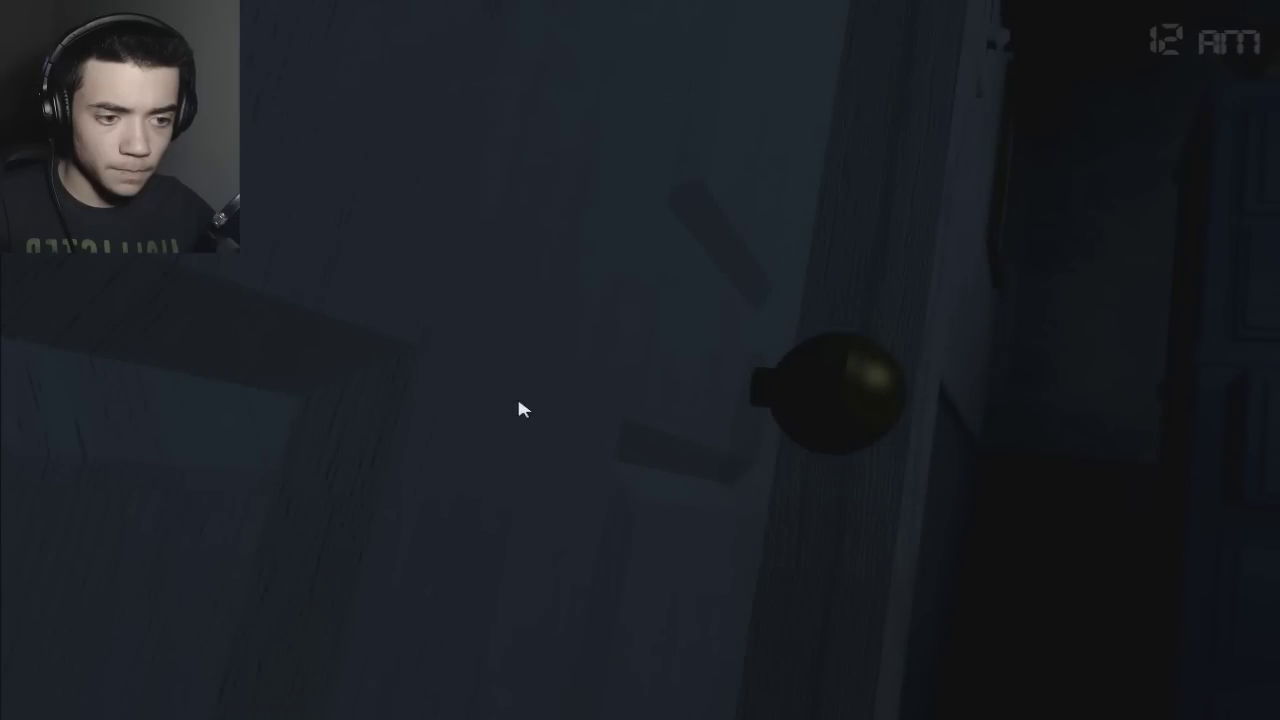
pyautogui.press('ctrl')
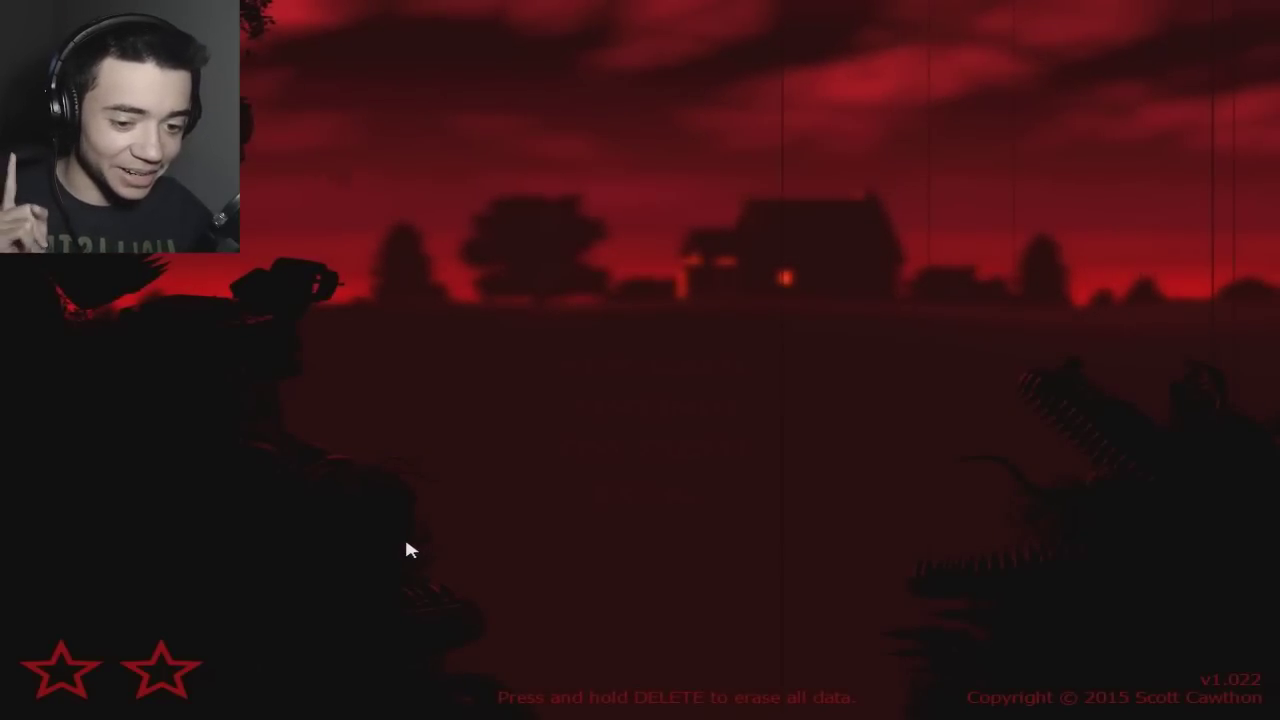
# Open Extra from the title screen and relaunch the Nightmare night.
pyautogui.click(652, 491)
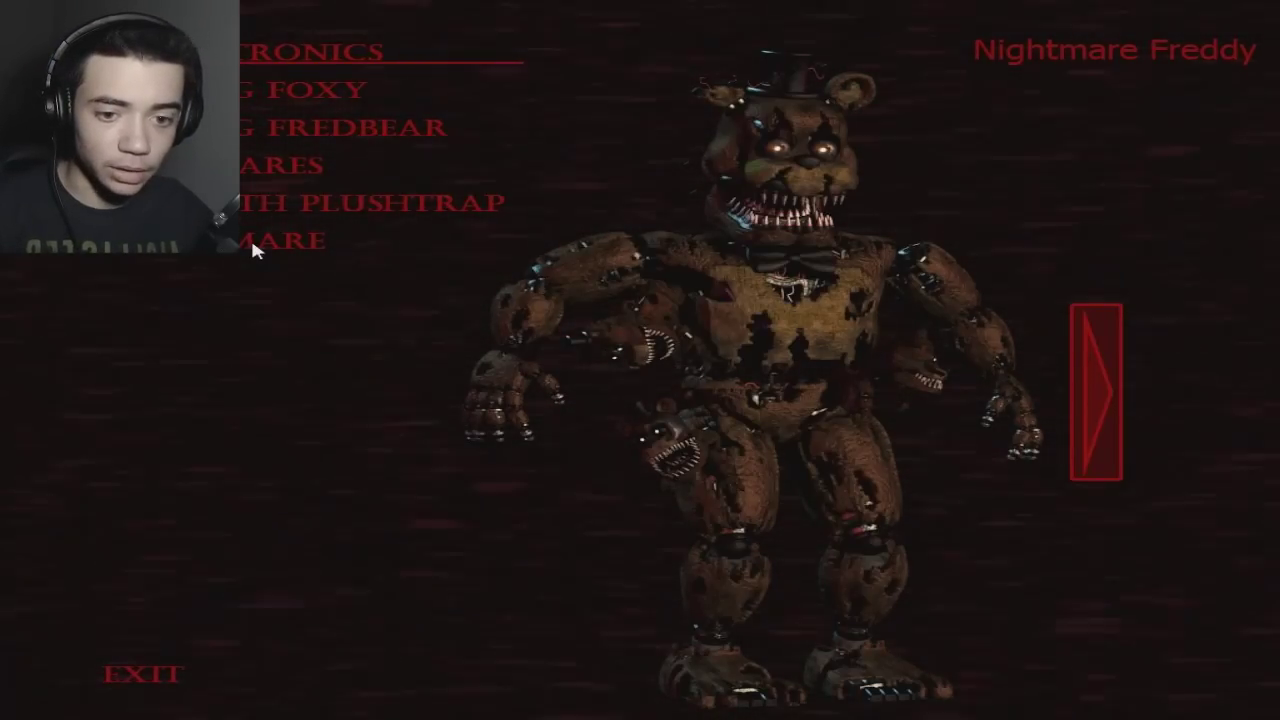
pyautogui.click(250, 245)
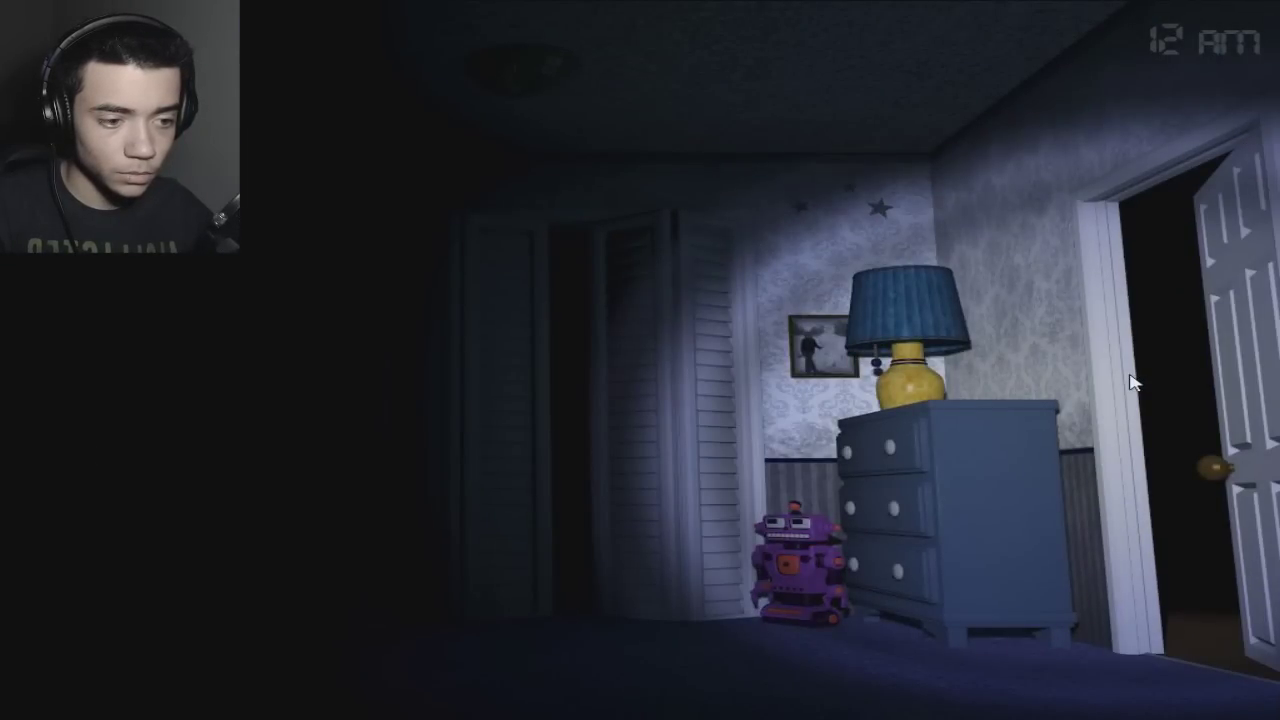
# Go to a hallway door and flash the light down the hall several times.
pyautogui.click(1130, 382)
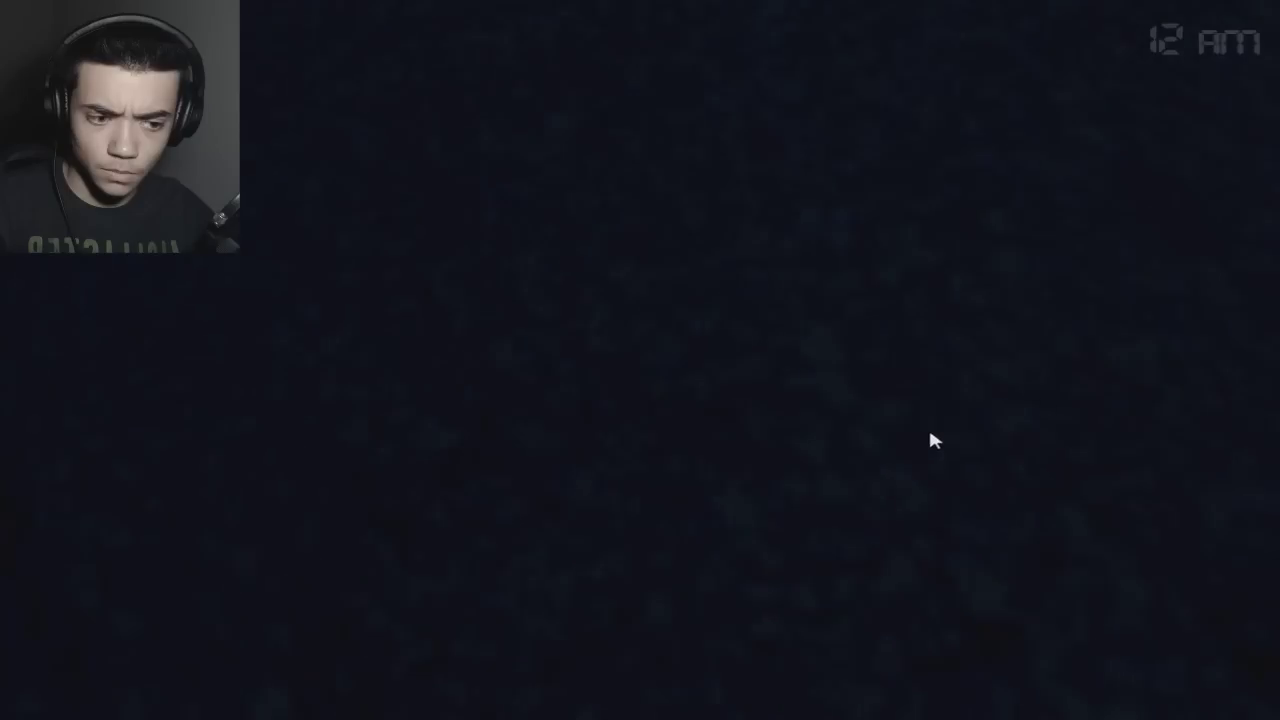
pyautogui.press('ctrl')
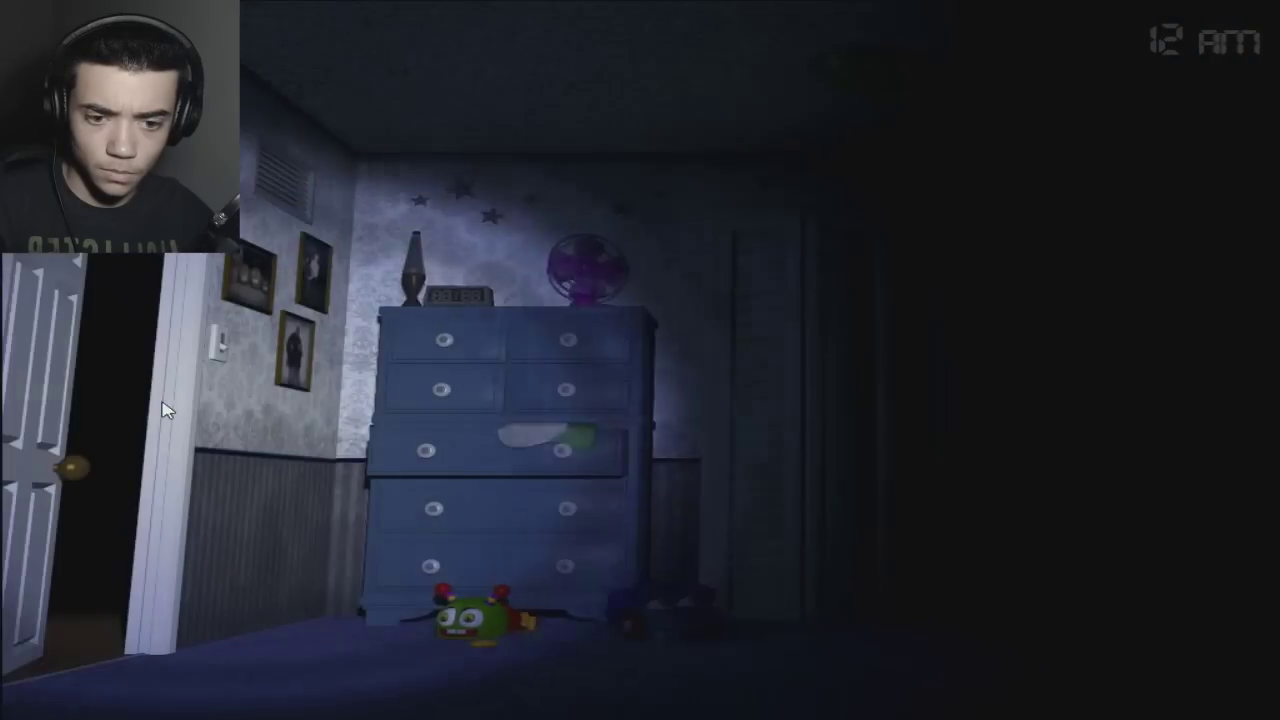
pyautogui.press('ctrl')
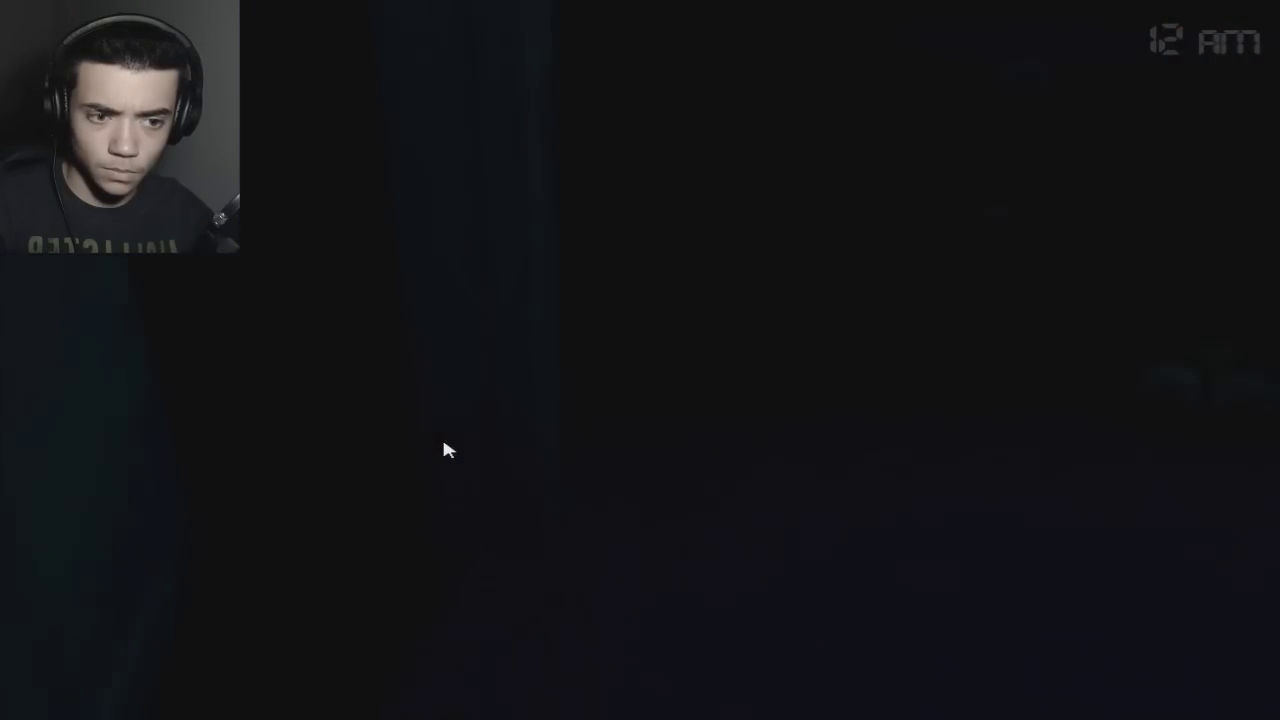
pyautogui.press('ctrl')
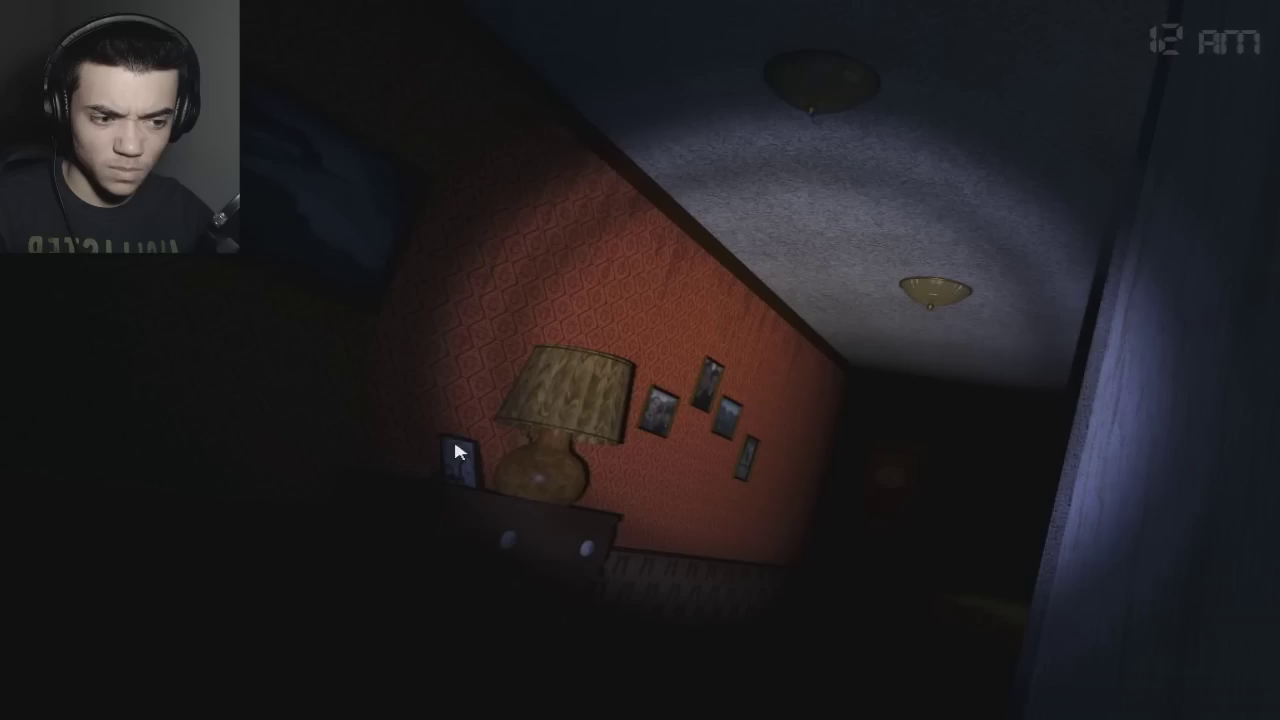
pyautogui.press('ctrl')
pyautogui.press('ctrl')
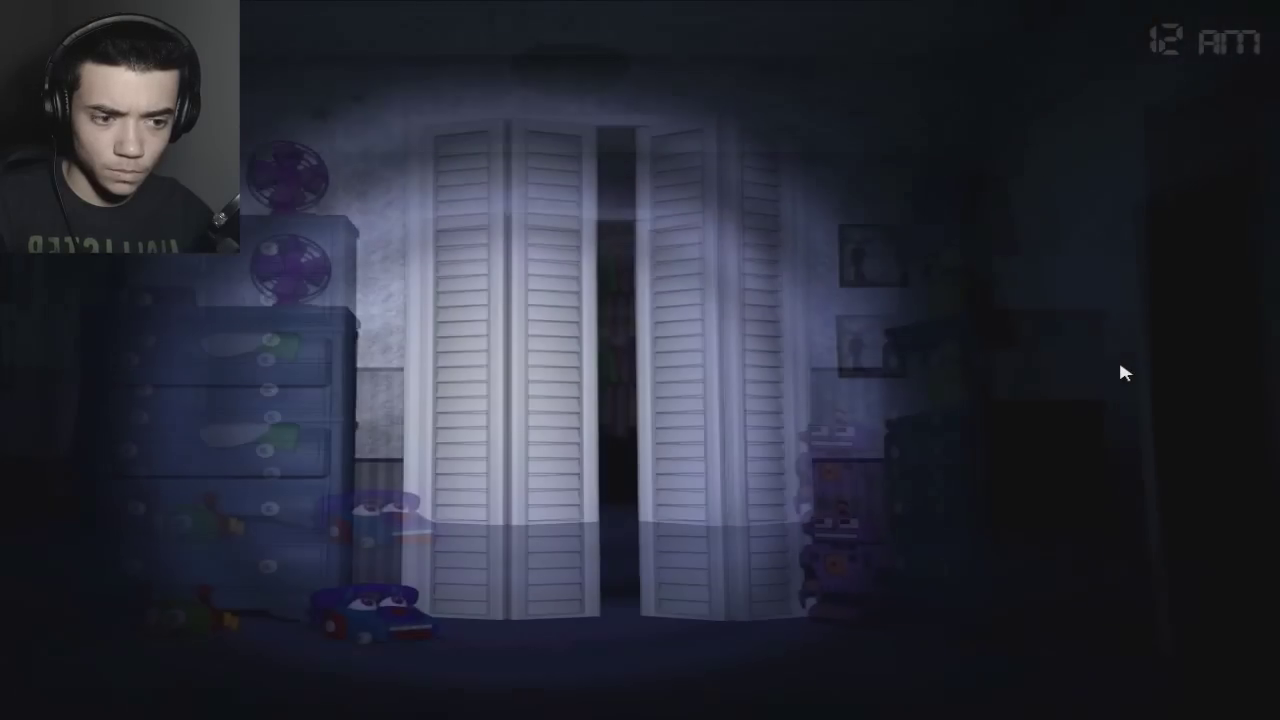
pyautogui.press('ctrl')
pyautogui.press('ctrl')
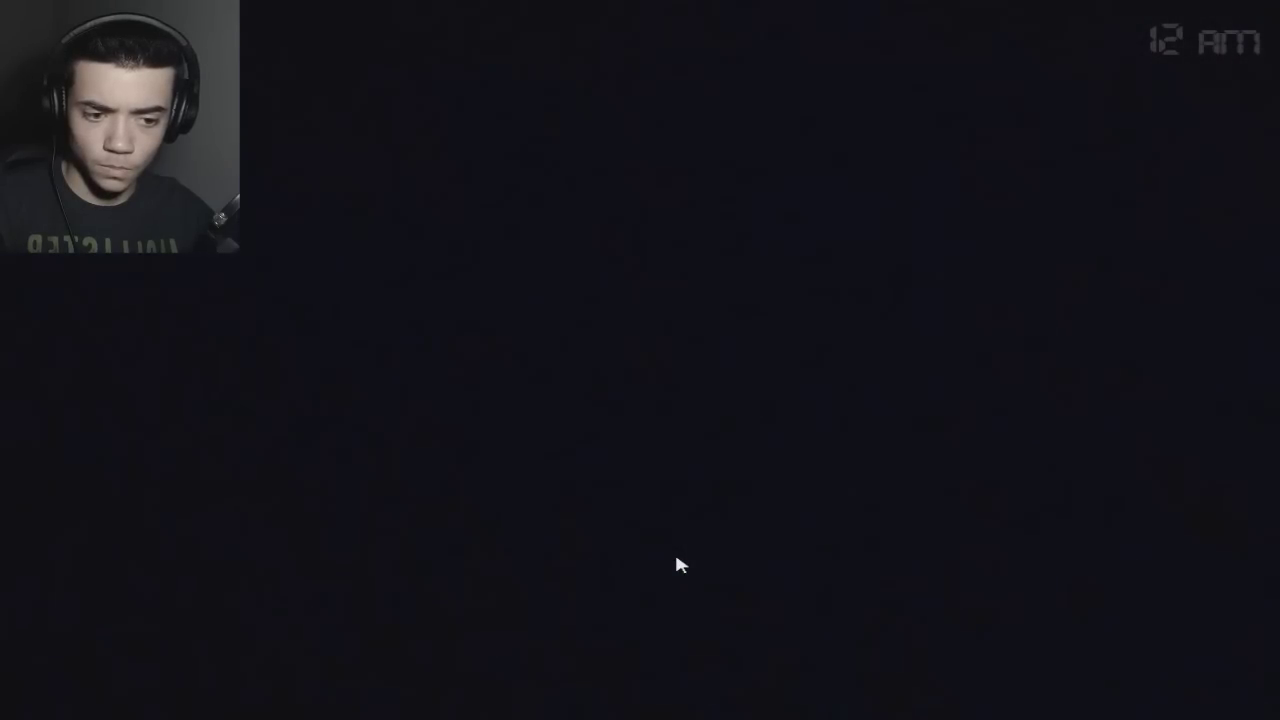
# Flash the light around the bedroom, closet doors and window-side hallway.
pyautogui.press('ctrl')
pyautogui.press('ctrl')
pyautogui.press('ctrl')
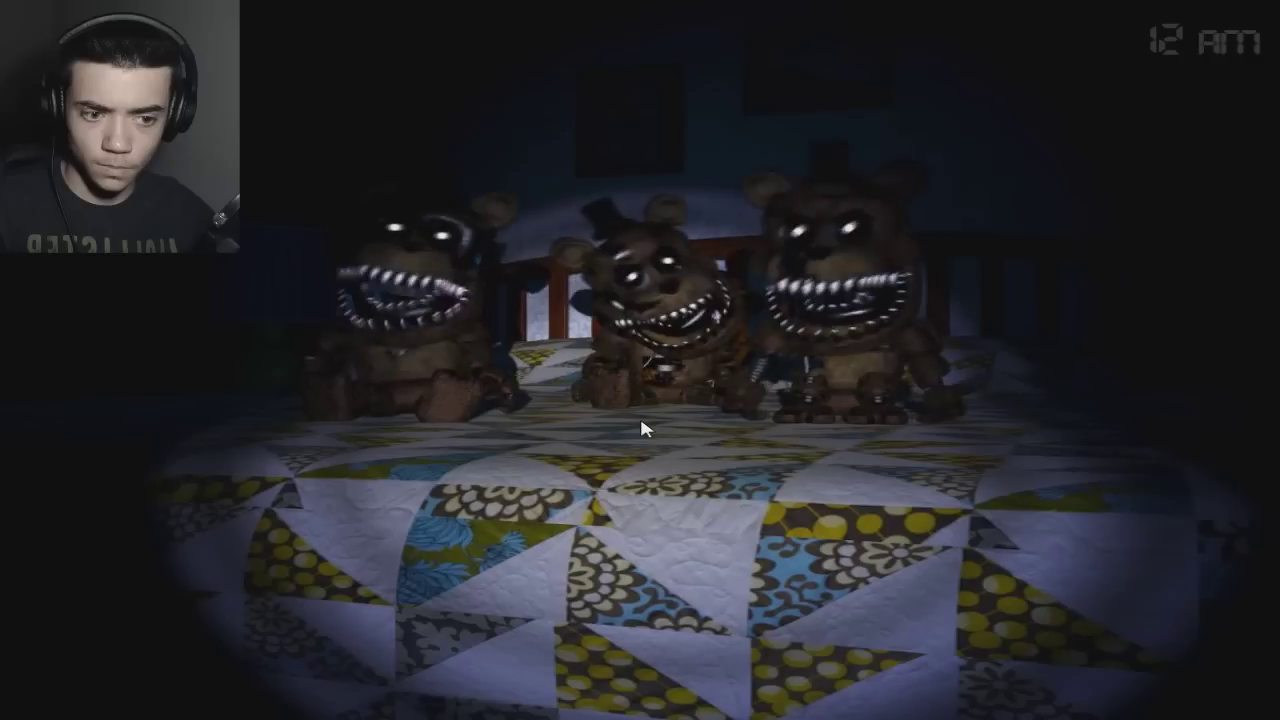
pyautogui.press('ctrl')
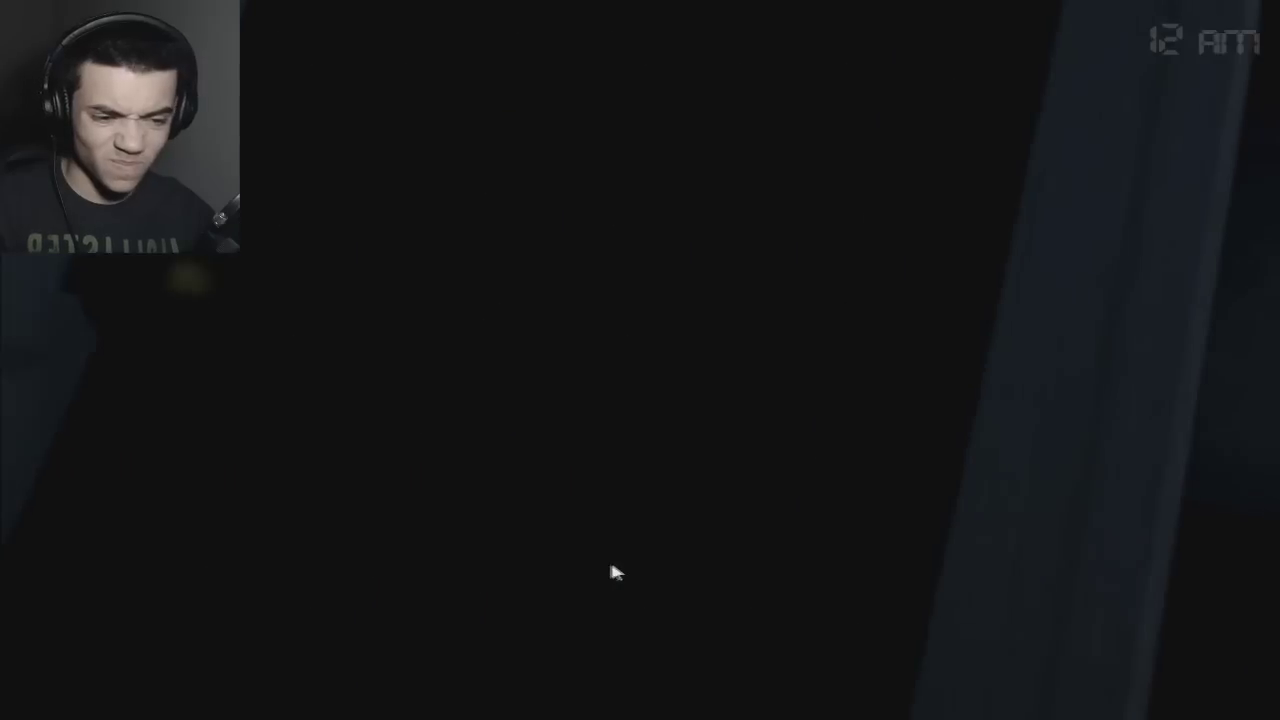
pyautogui.press('ctrl')
pyautogui.press('ctrl')
pyautogui.press('ctrl')
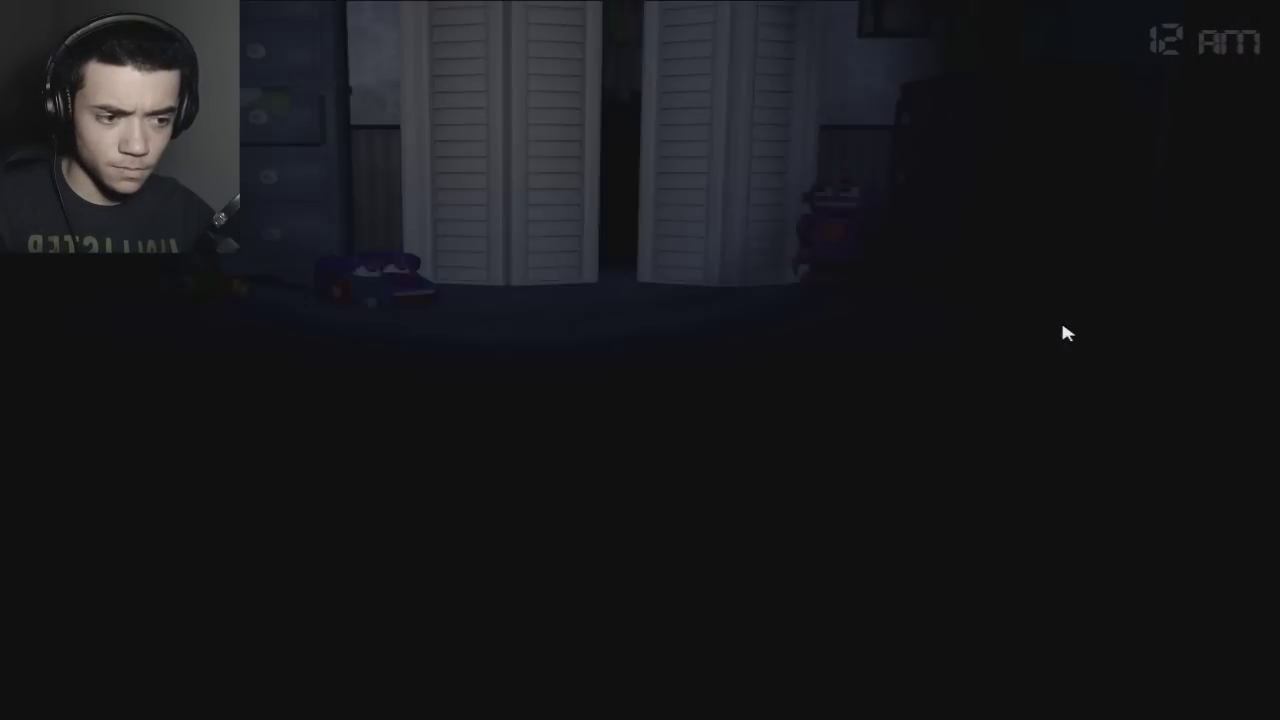
pyautogui.press('ctrl')
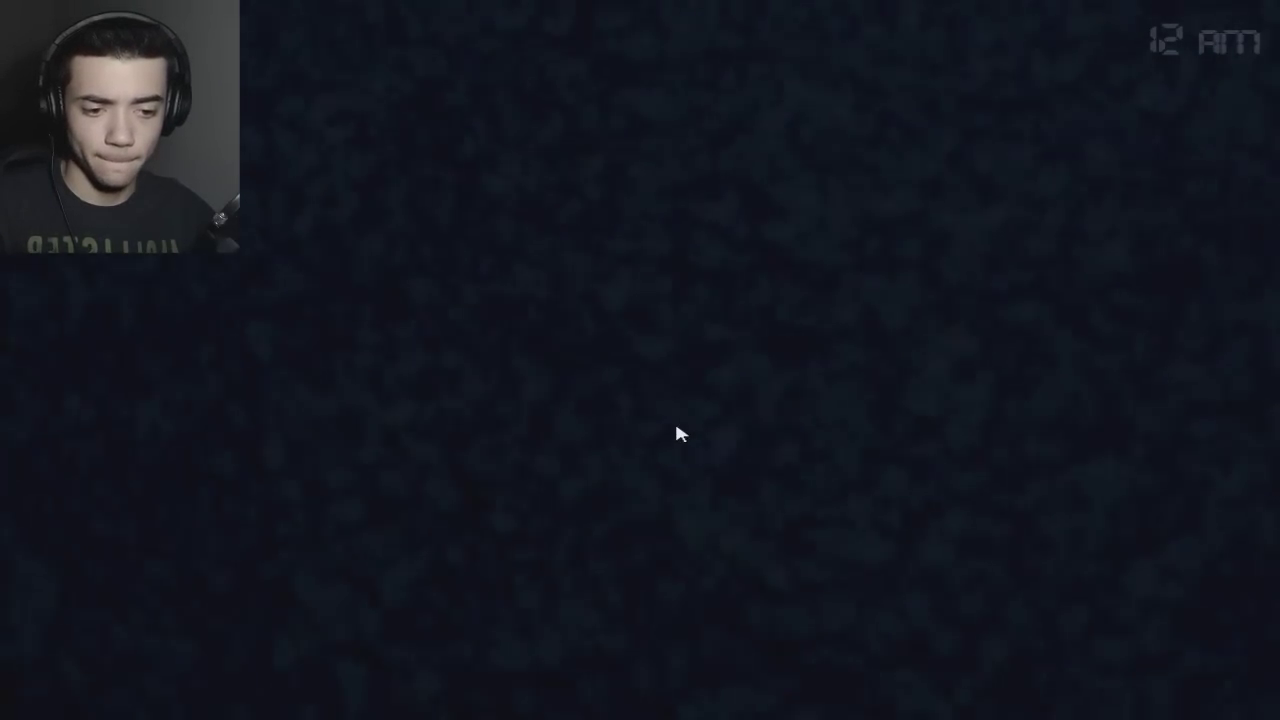
pyautogui.press('ctrl')
pyautogui.press('ctrl')
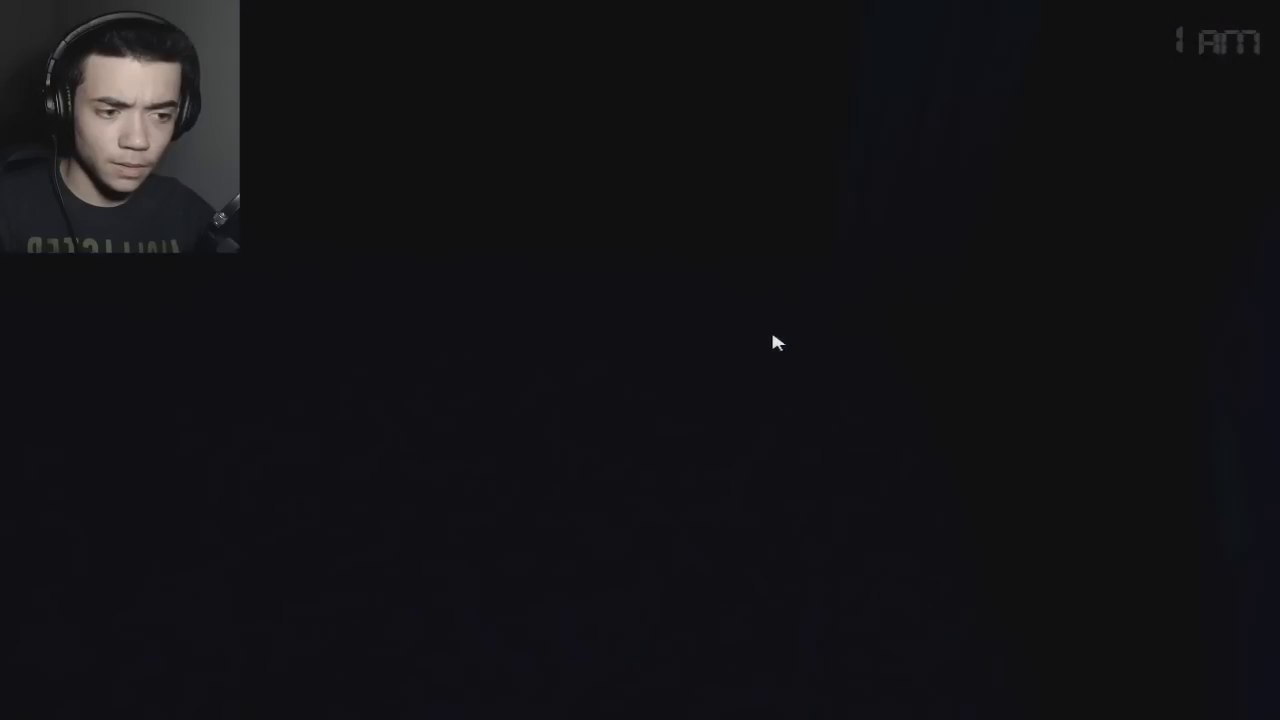
pyautogui.press('ctrl')
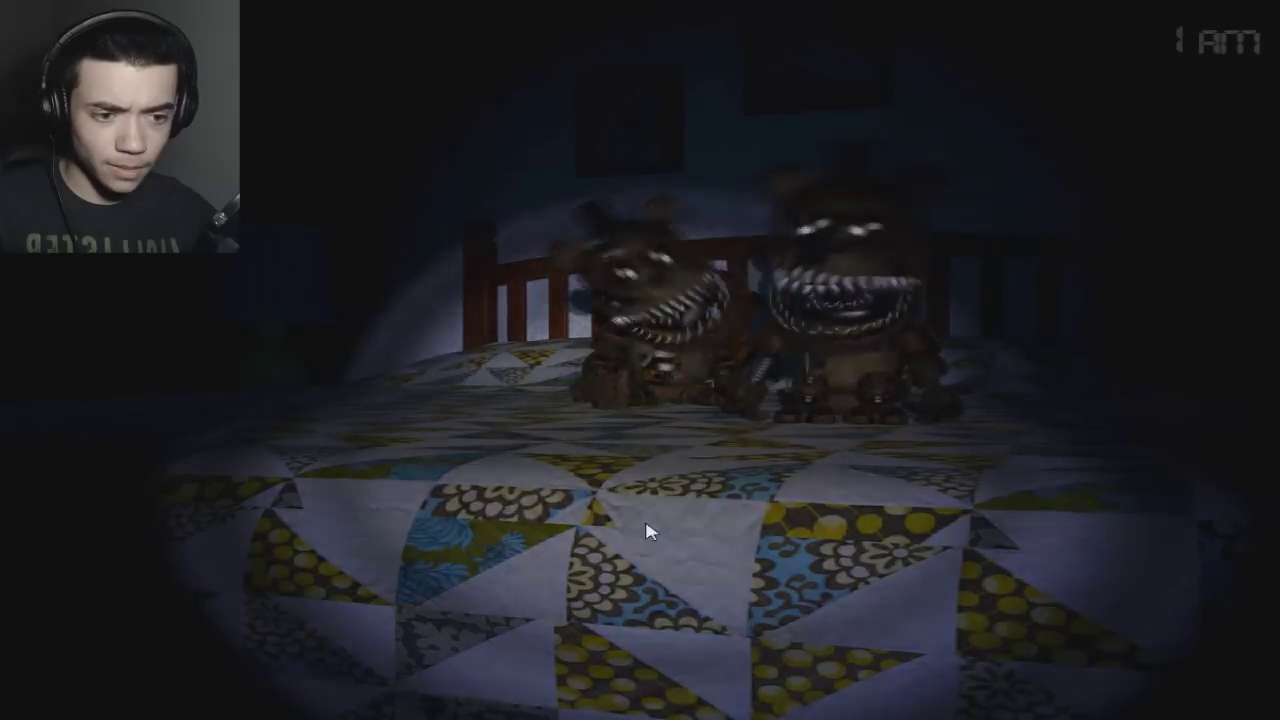
pyautogui.press('ctrl')
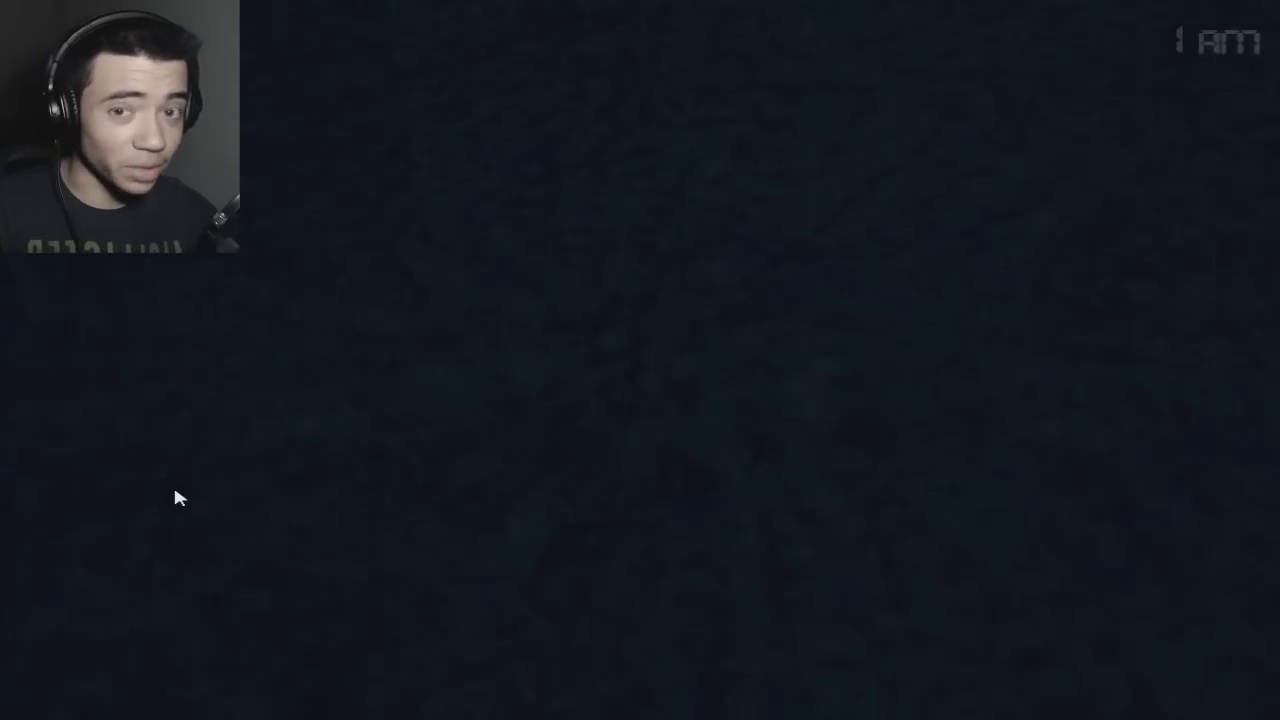
pyautogui.click(173, 483)
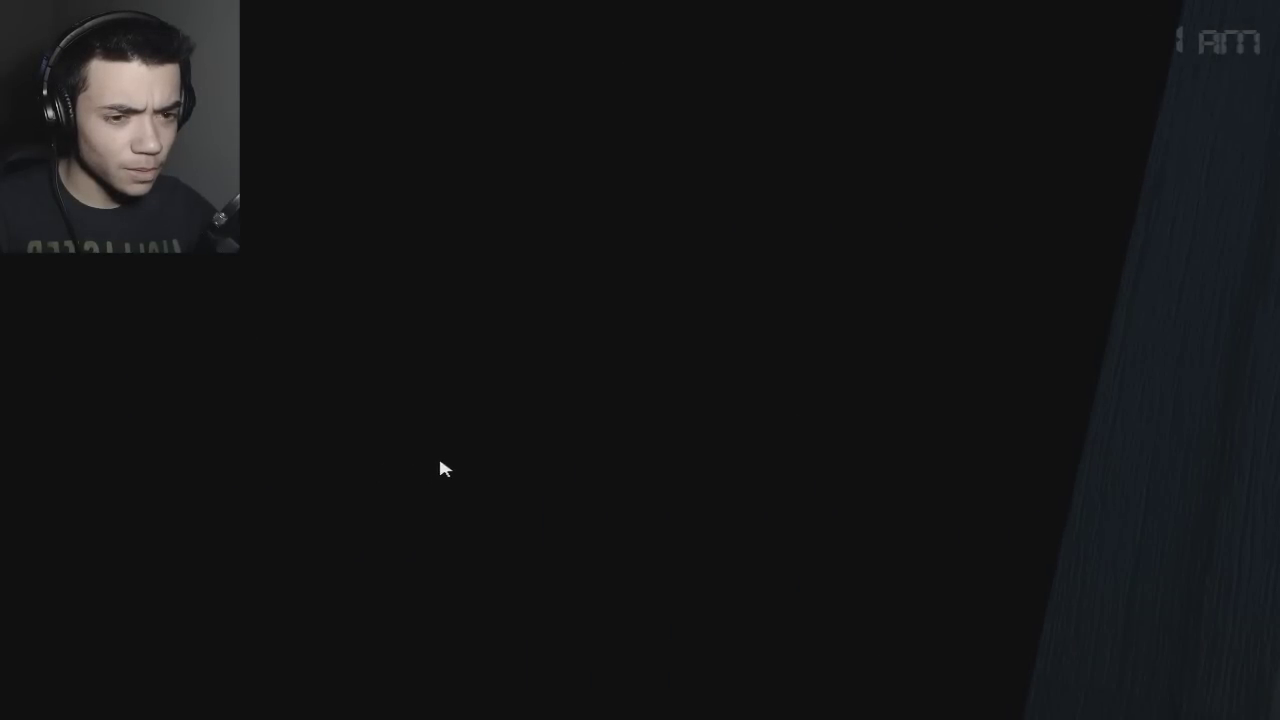
pyautogui.press('ctrl')
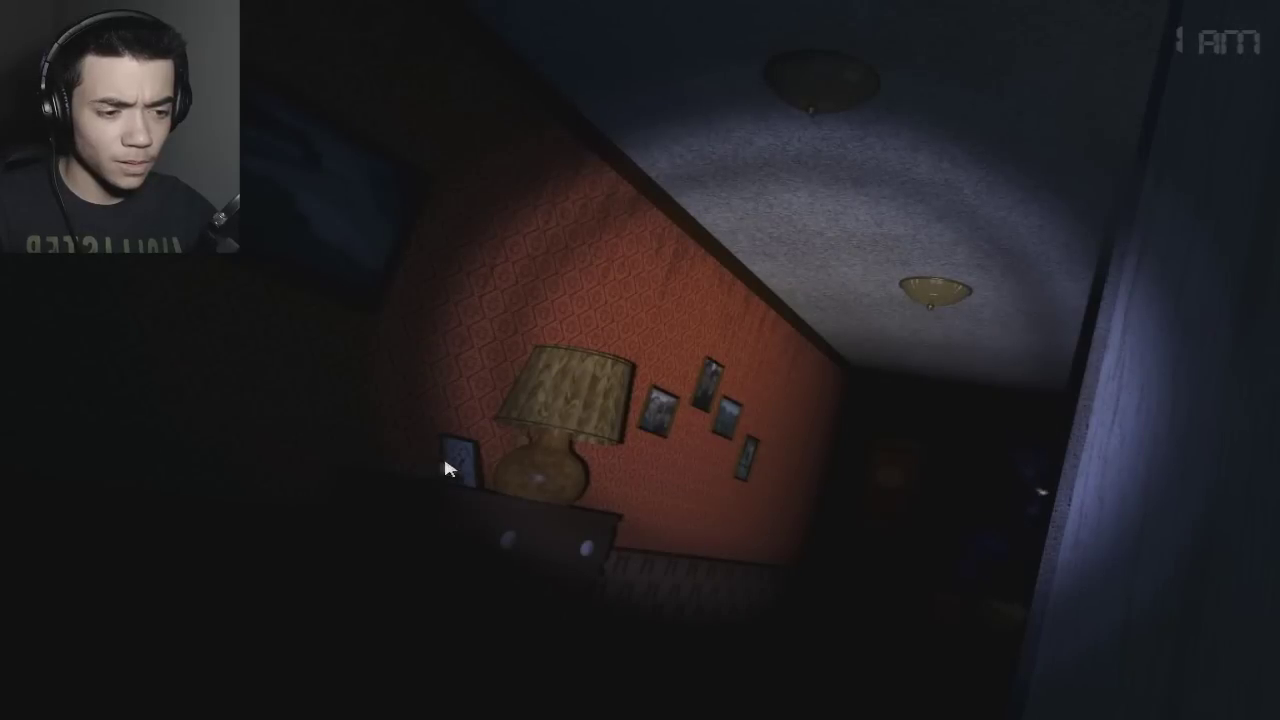
pyautogui.press('ctrl')
pyautogui.click(565, 693)
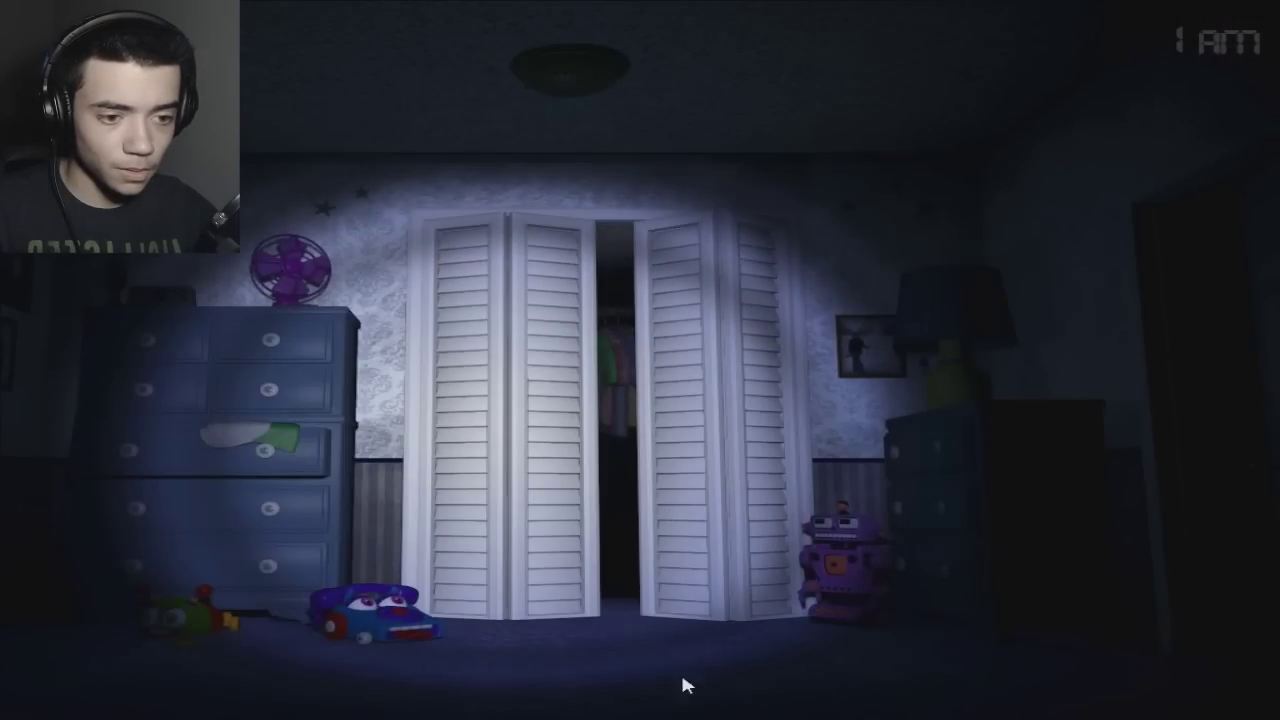
# Flash the Freddles on the bed, then check another hallway door.
pyautogui.click(686, 685)
pyautogui.press('ctrl')
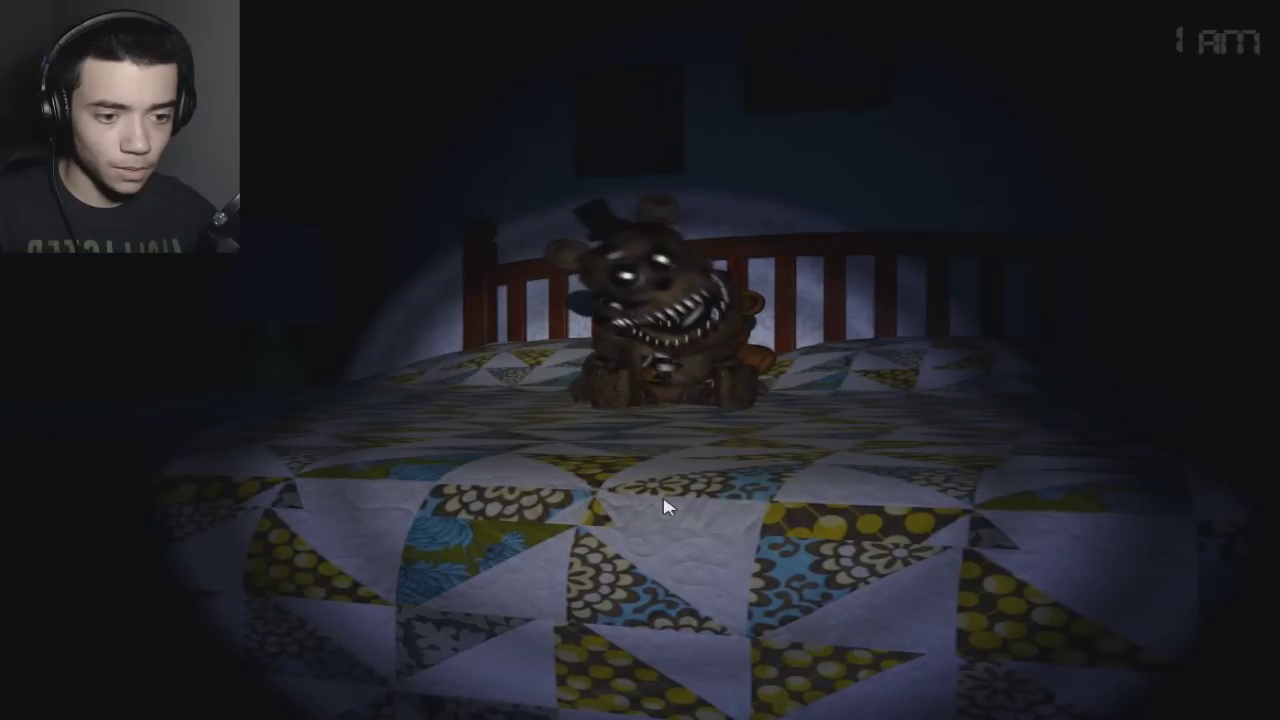
pyautogui.press('ctrl')
pyautogui.press('ctrl')
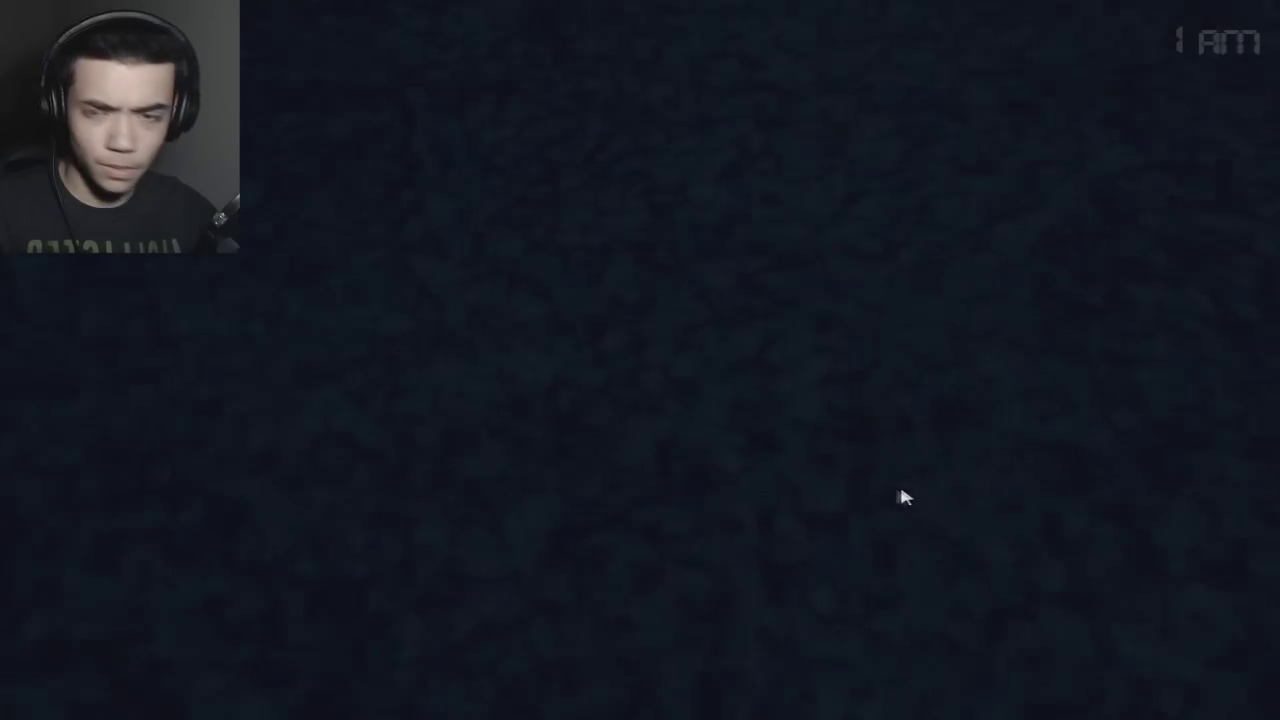
pyautogui.click(829, 474)
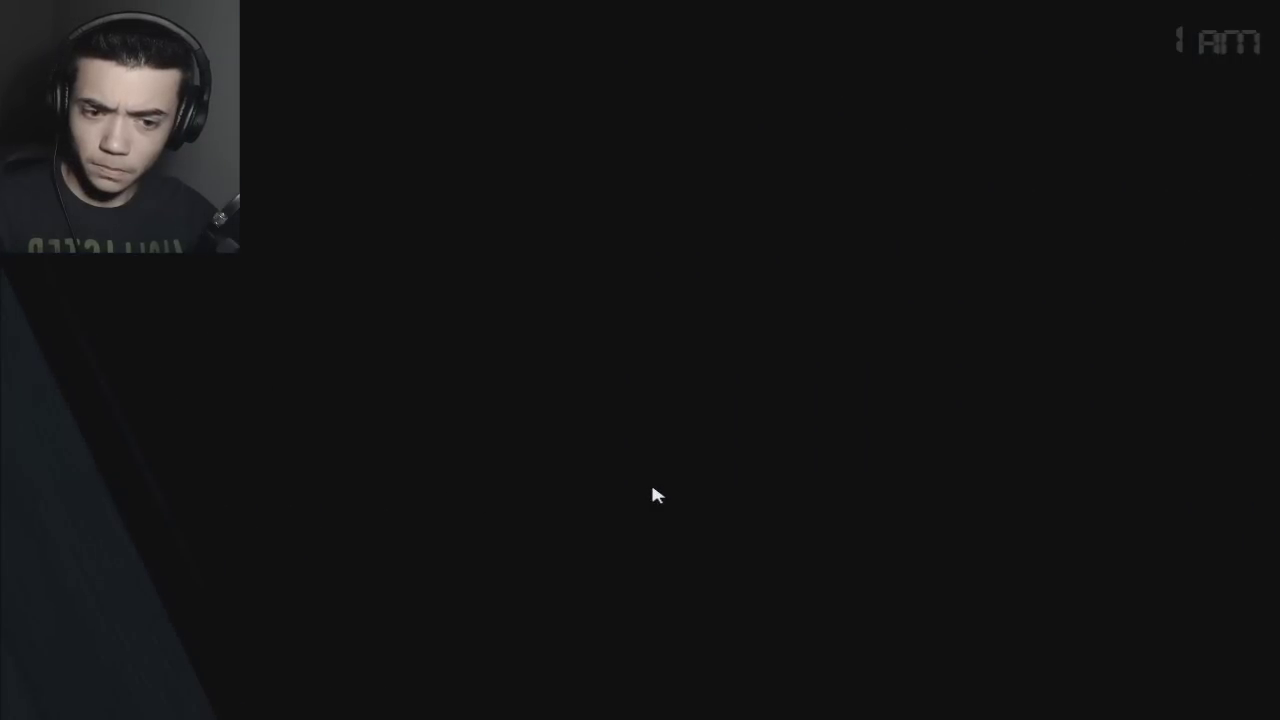
pyautogui.press('ctrl')
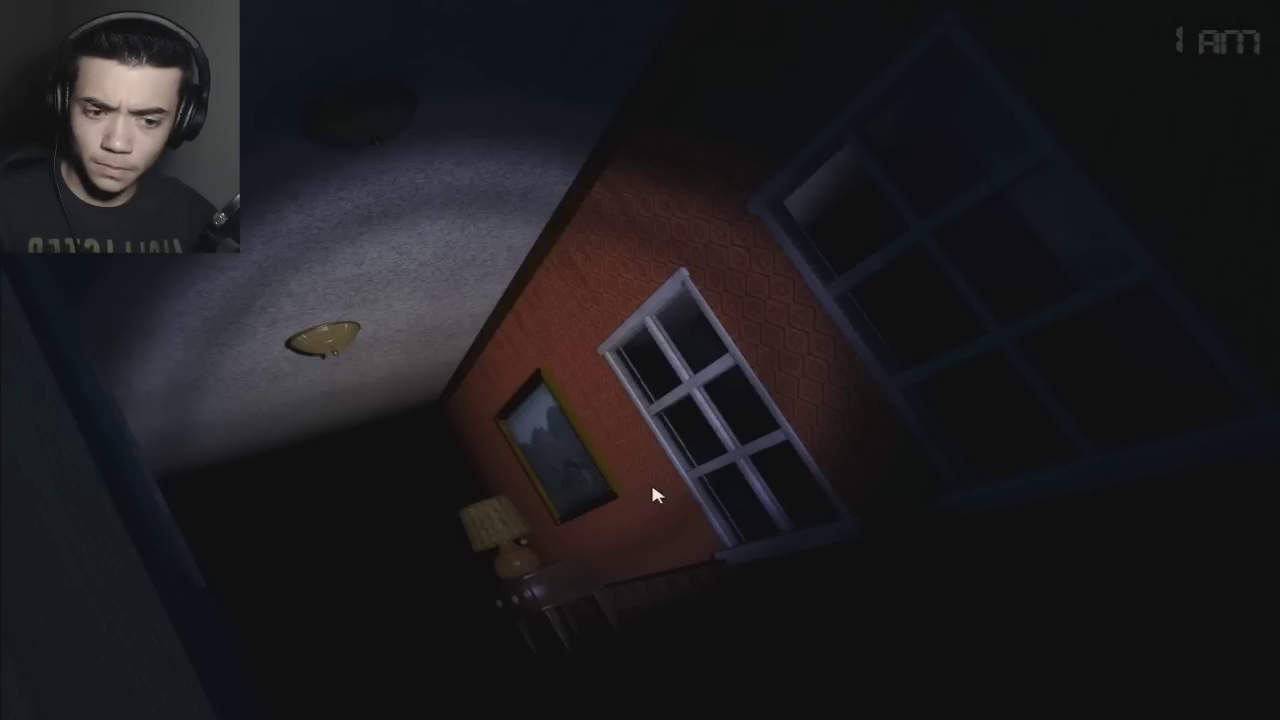
pyautogui.click(650, 480)
# Light the closet and hallway, then briefly sweep the room.
pyautogui.press('ctrl')
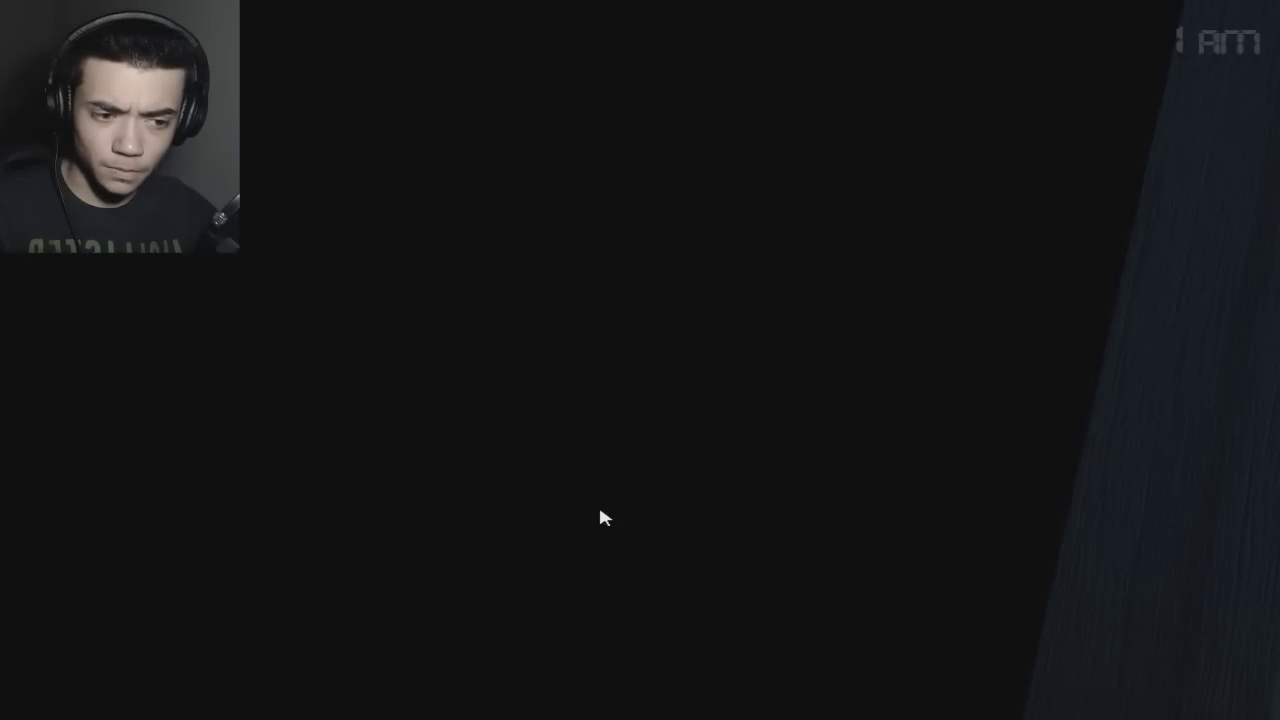
pyautogui.press('ctrl')
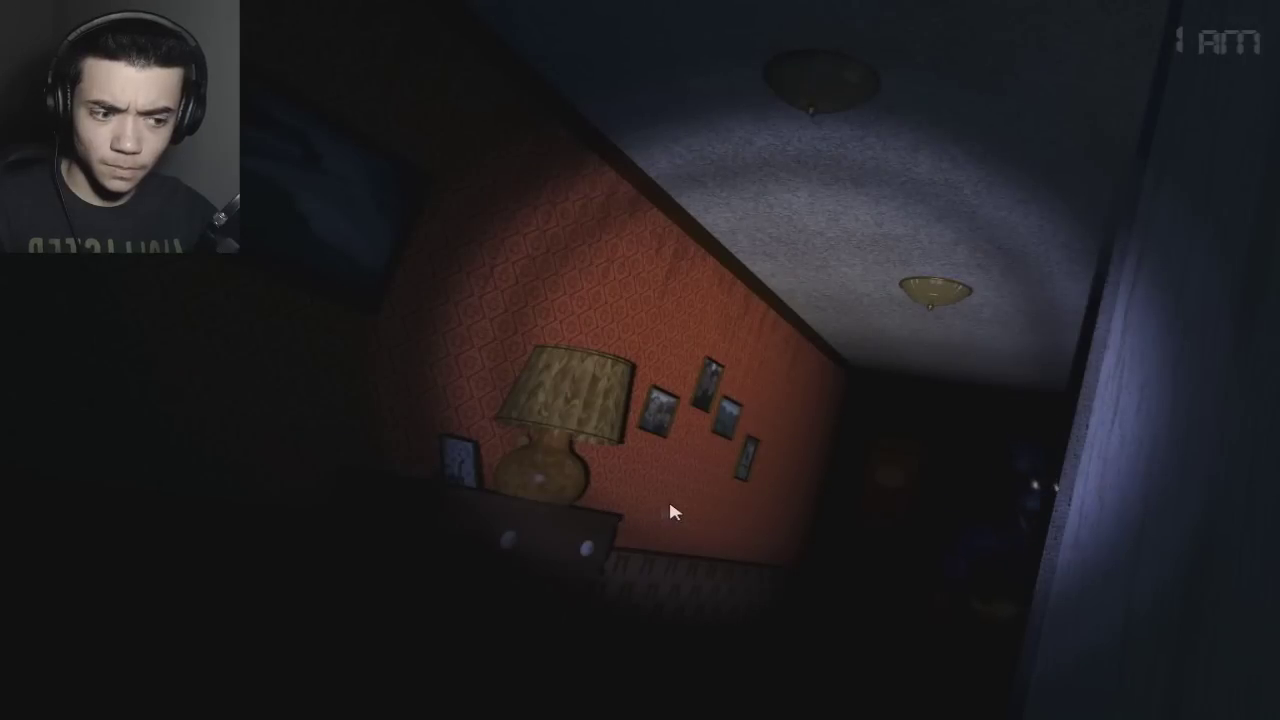
pyautogui.press('ctrl')
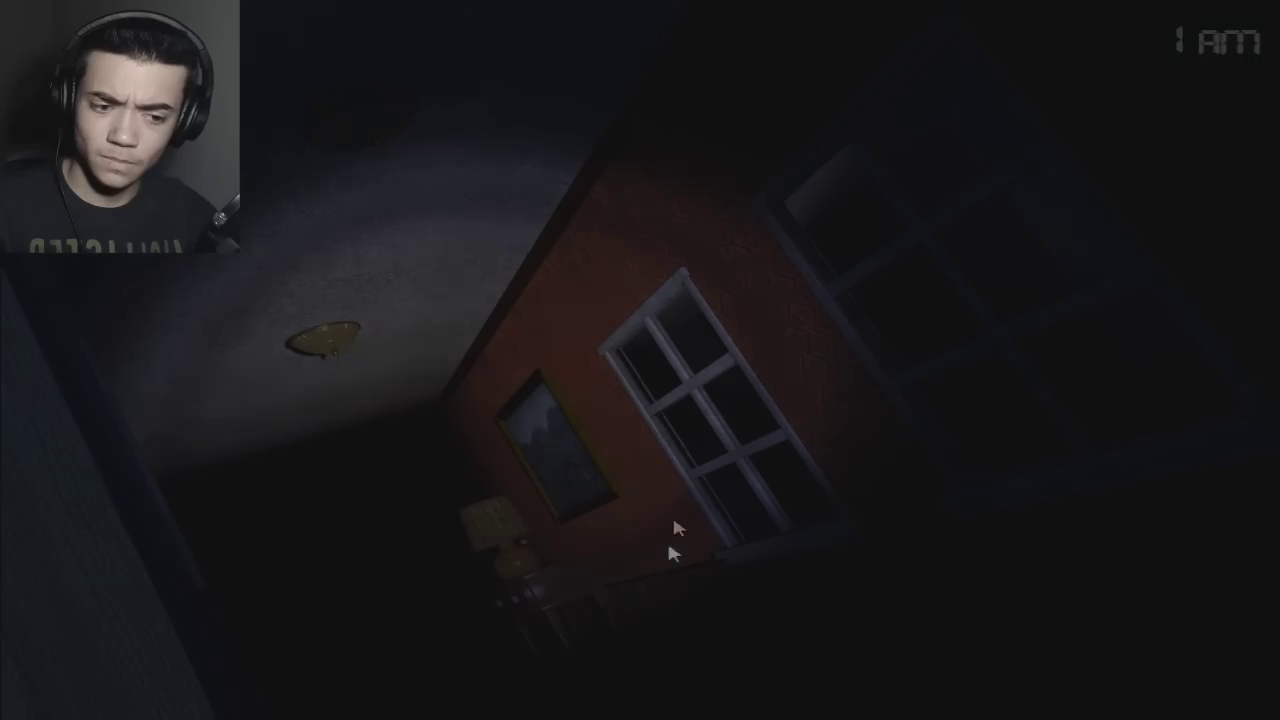
pyautogui.press('ctrl')
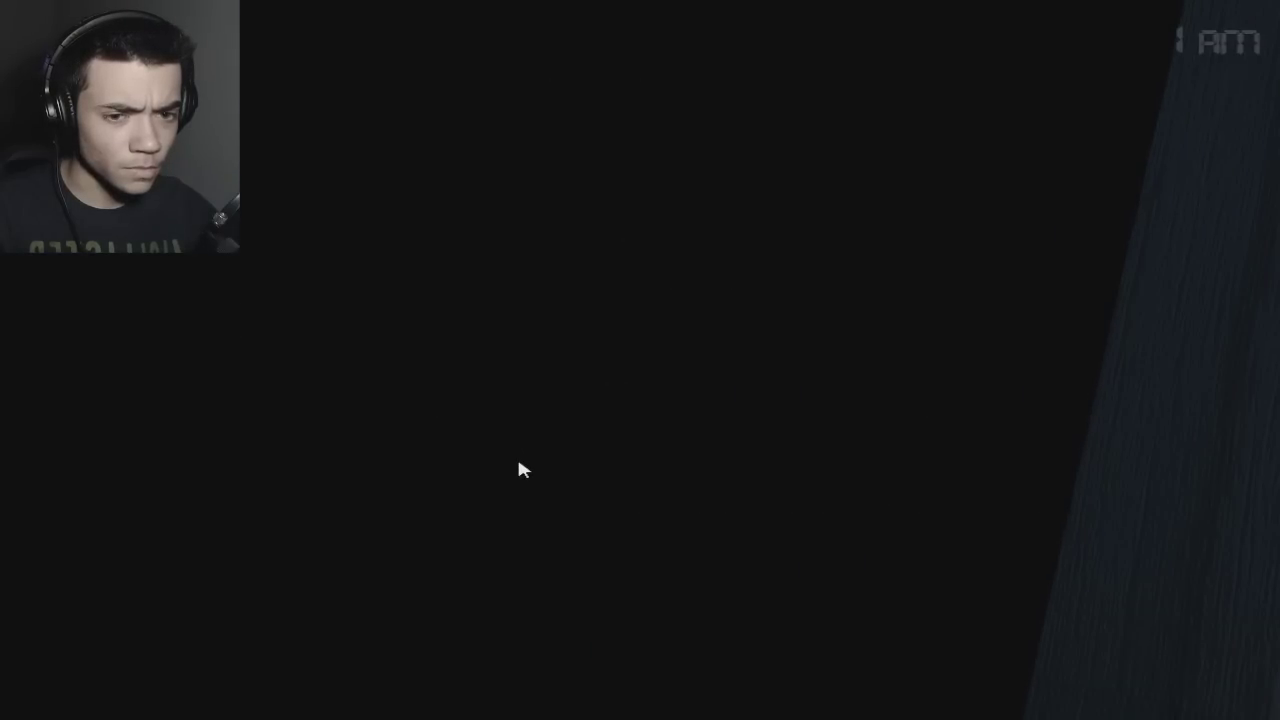
# Light the hallway, then hold the light on the Freddles on the bed.
pyautogui.press('ctrl')
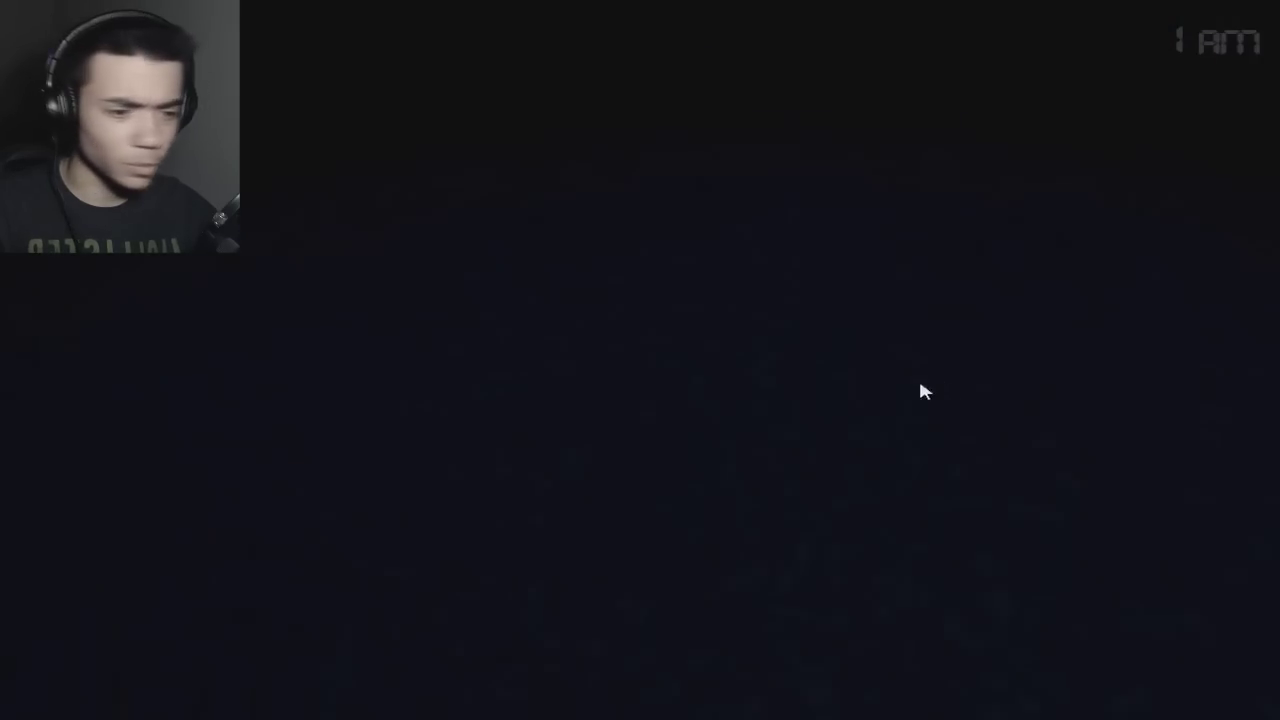
pyautogui.press('ctrl')
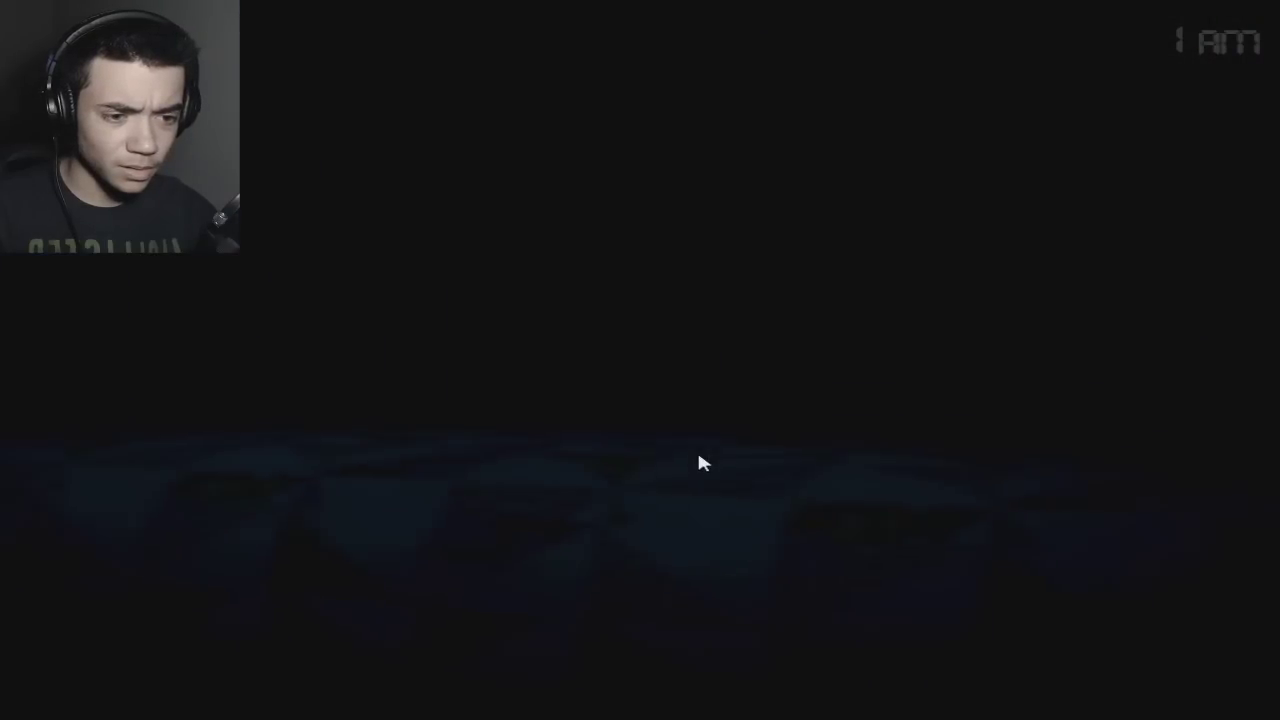
pyautogui.press('ctrl')
pyautogui.press('ctrl')
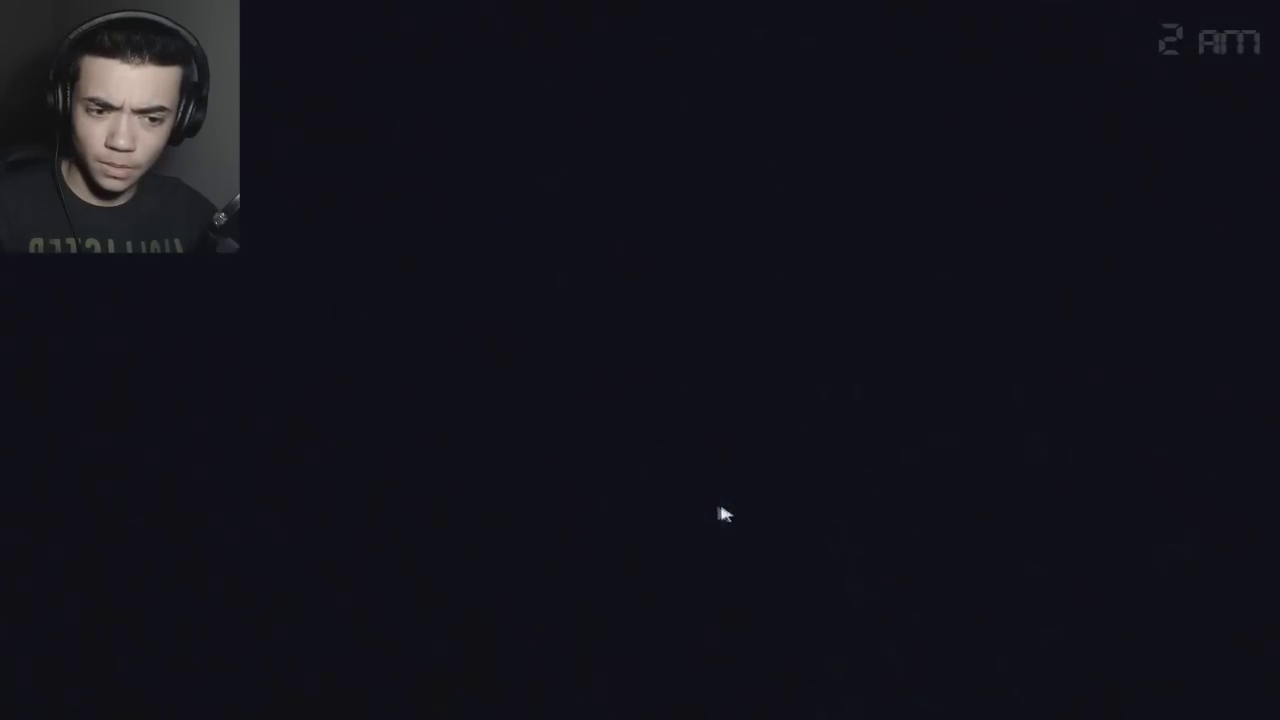
# Flash the hallway door, dresser and closet, then face the bed's two Freddles.
pyautogui.press('ctrl')
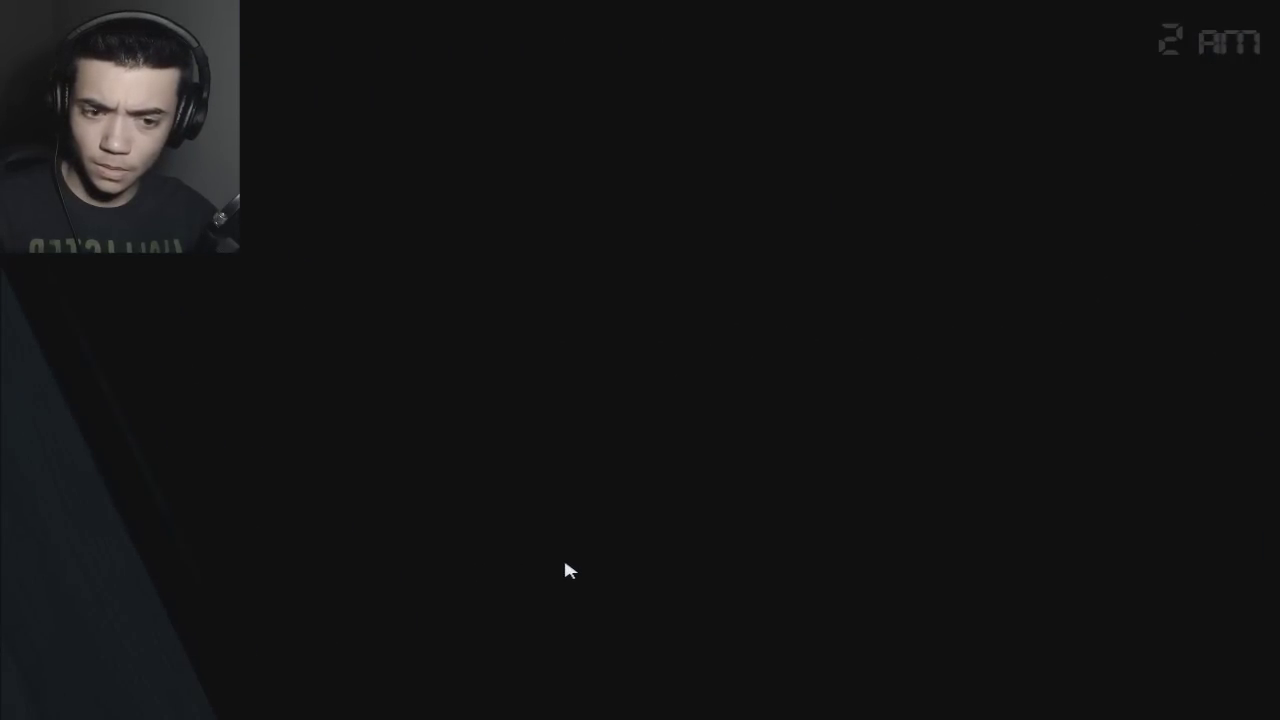
pyautogui.press('ctrl')
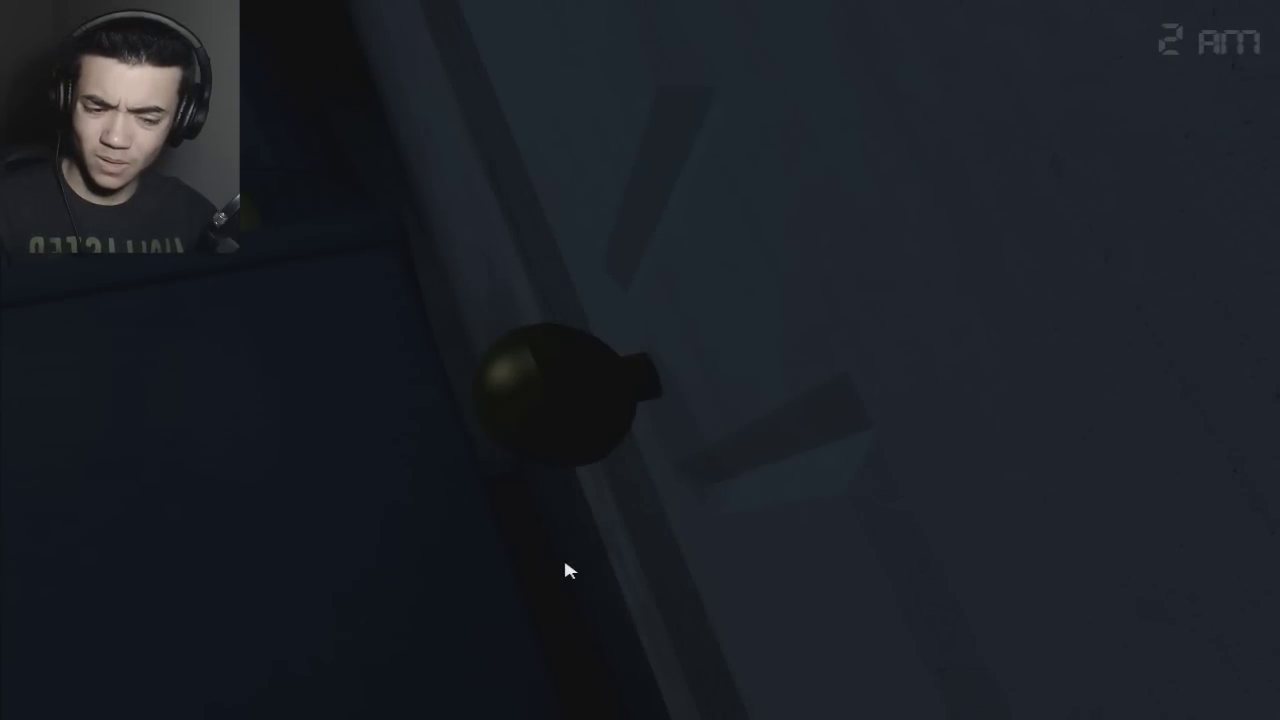
pyautogui.press('ctrl')
pyautogui.press('ctrl')
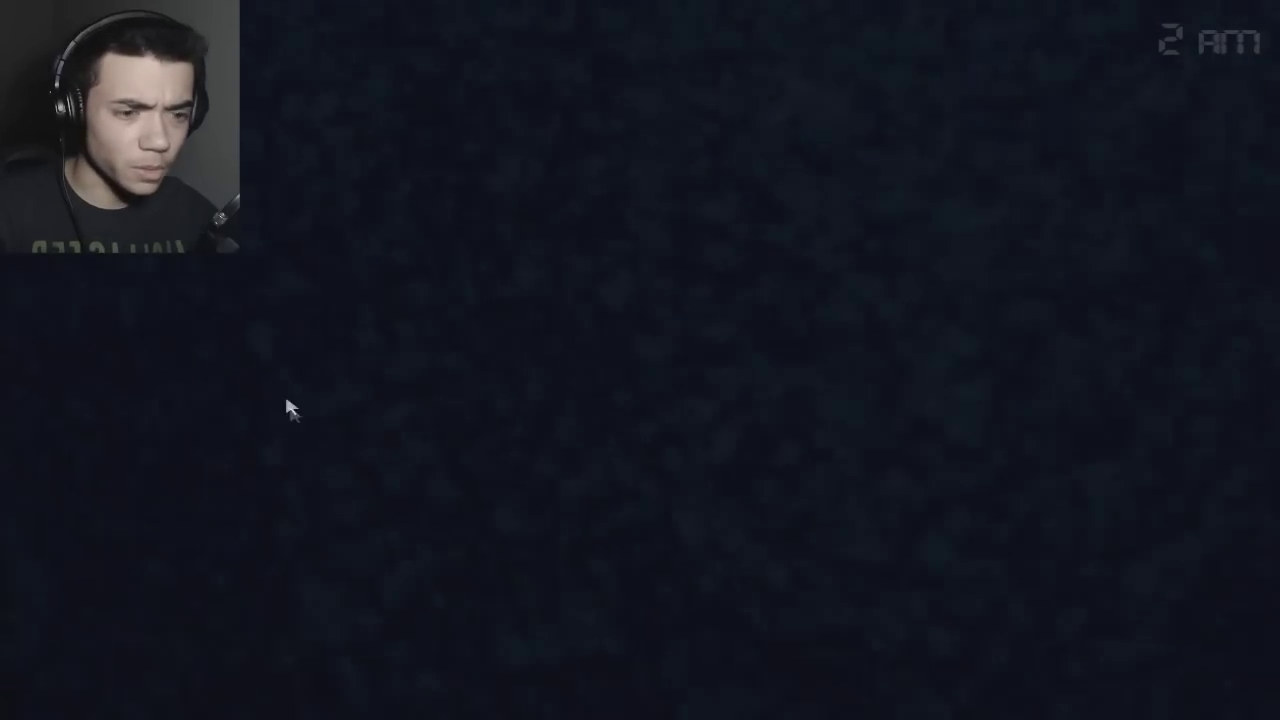
pyautogui.press('ctrl')
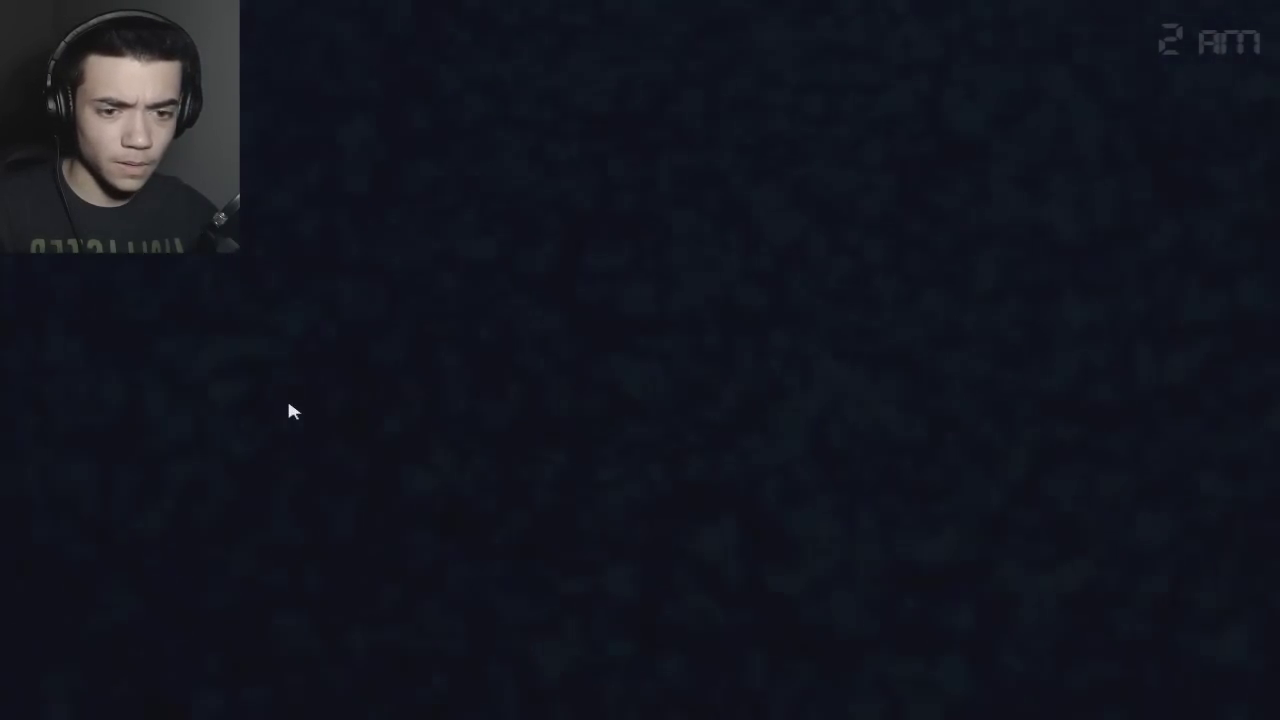
pyautogui.press('ctrl')
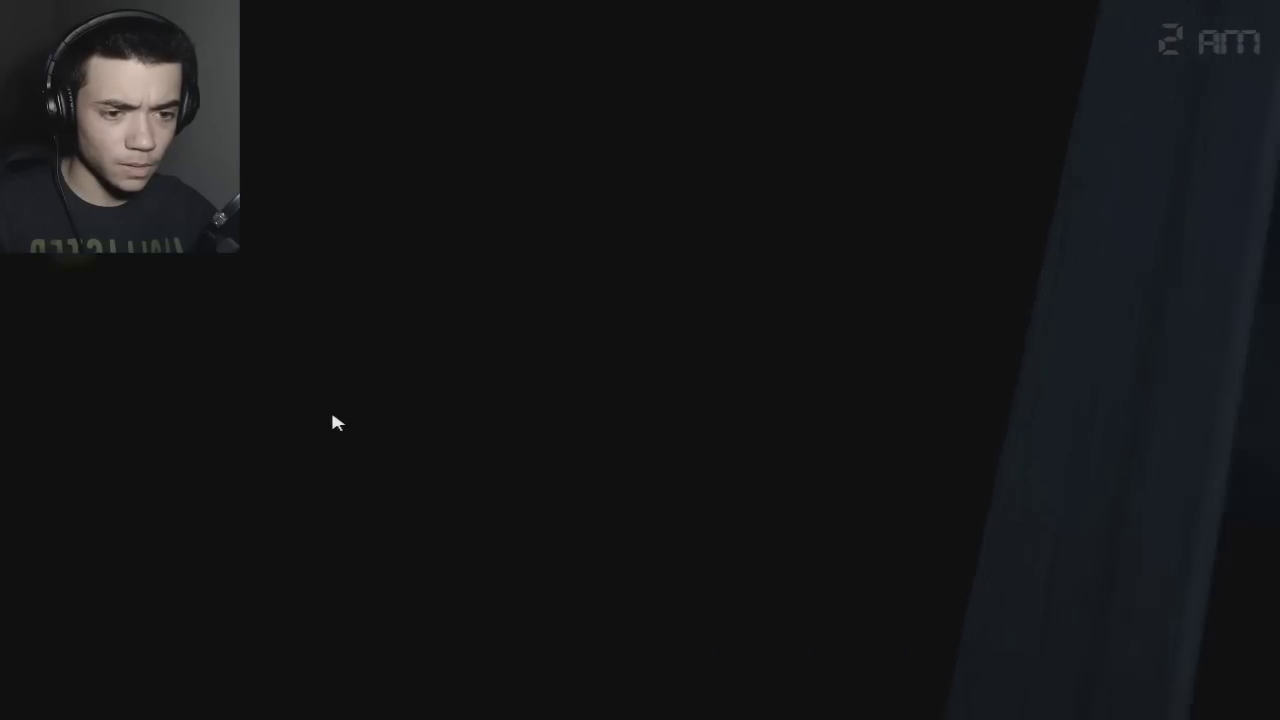
pyautogui.press('ctrl')
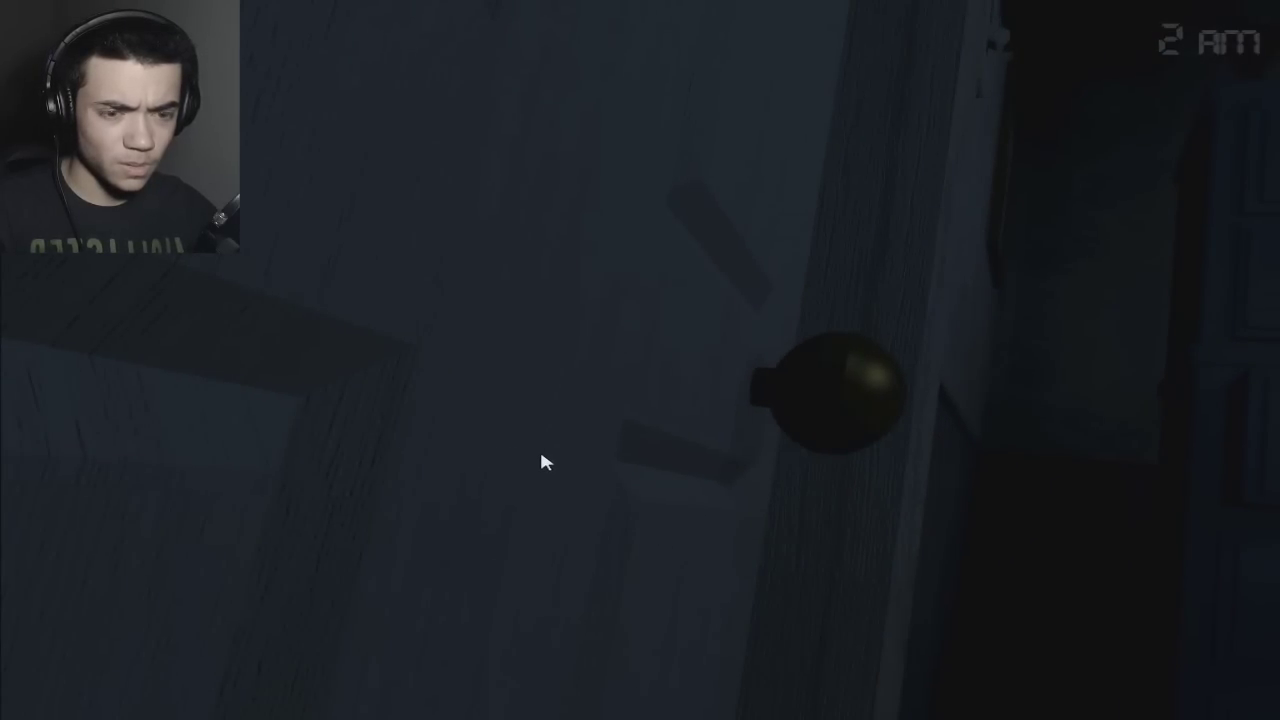
pyautogui.press('ctrl')
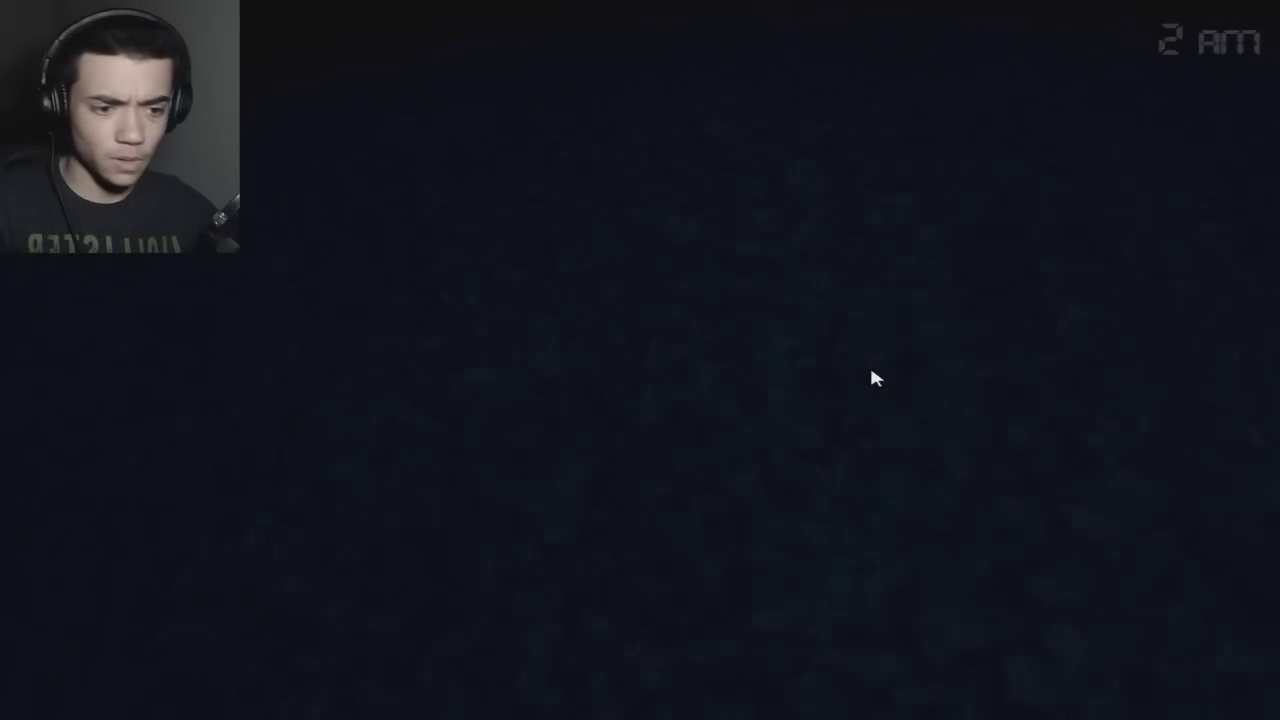
pyautogui.press('ctrl')
# Light the bed, sweep the bedroom left and right, then light the lone Freddle.
pyautogui.press('ctrl')
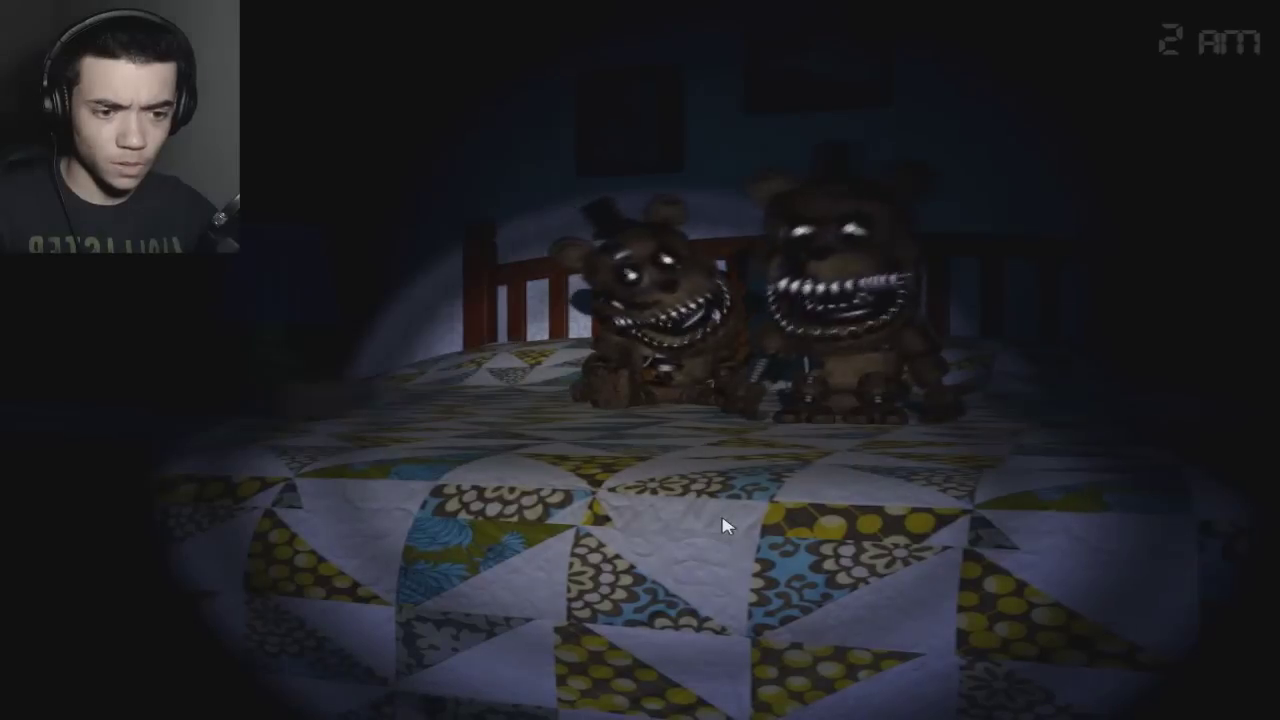
pyautogui.press('ctrl')
pyautogui.press('ctrl')
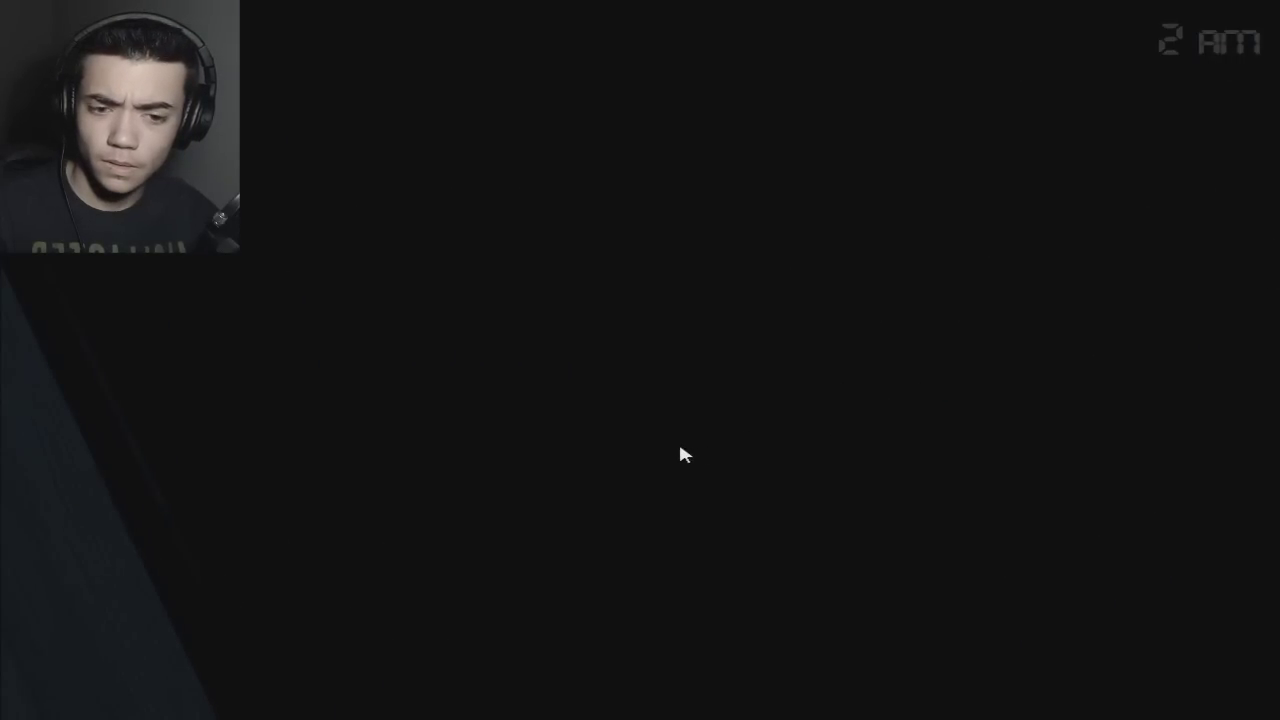
pyautogui.press('ctrl')
pyautogui.press('ctrl')
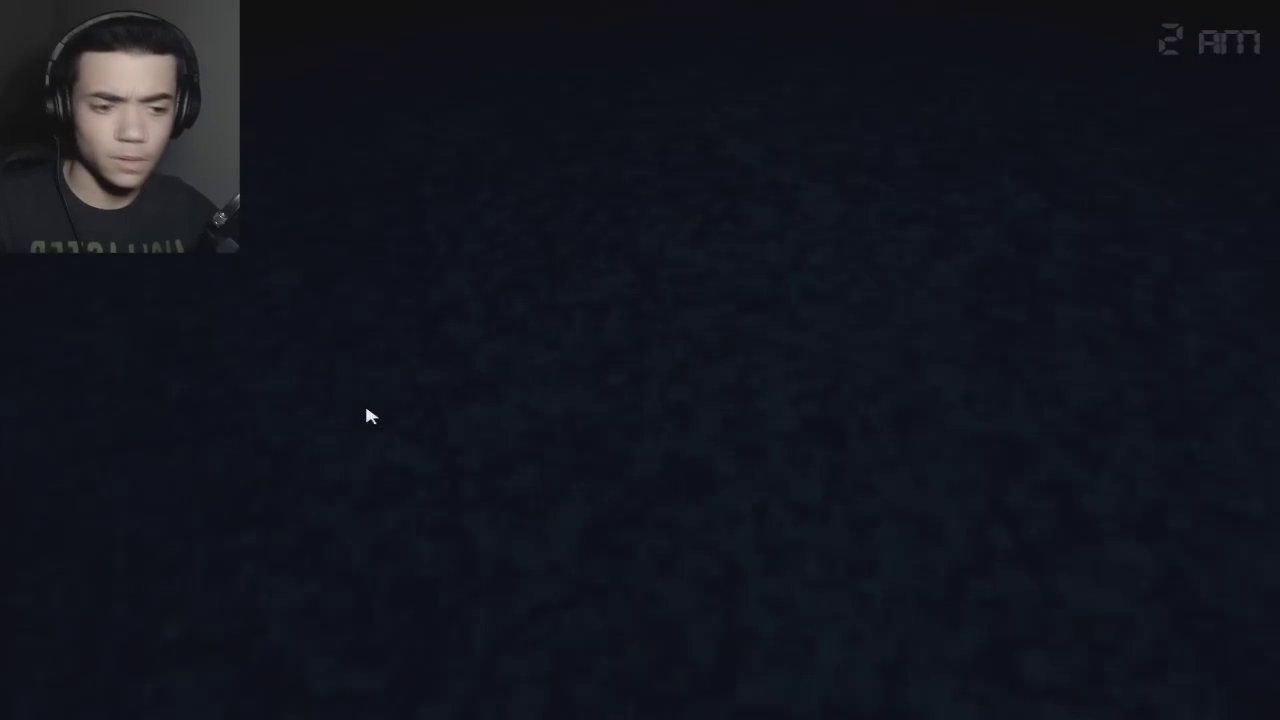
pyautogui.press('ctrl')
pyautogui.press('ctrl')
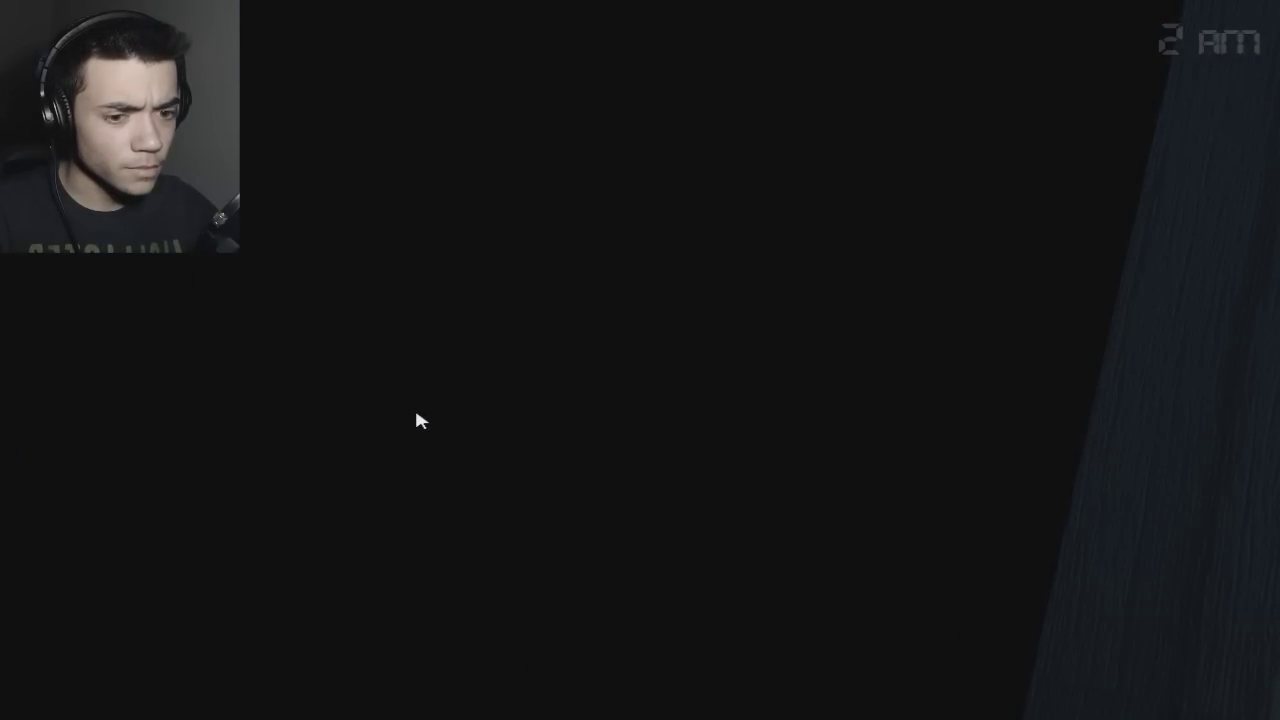
pyautogui.press('ctrl')
pyautogui.press('ctrl')
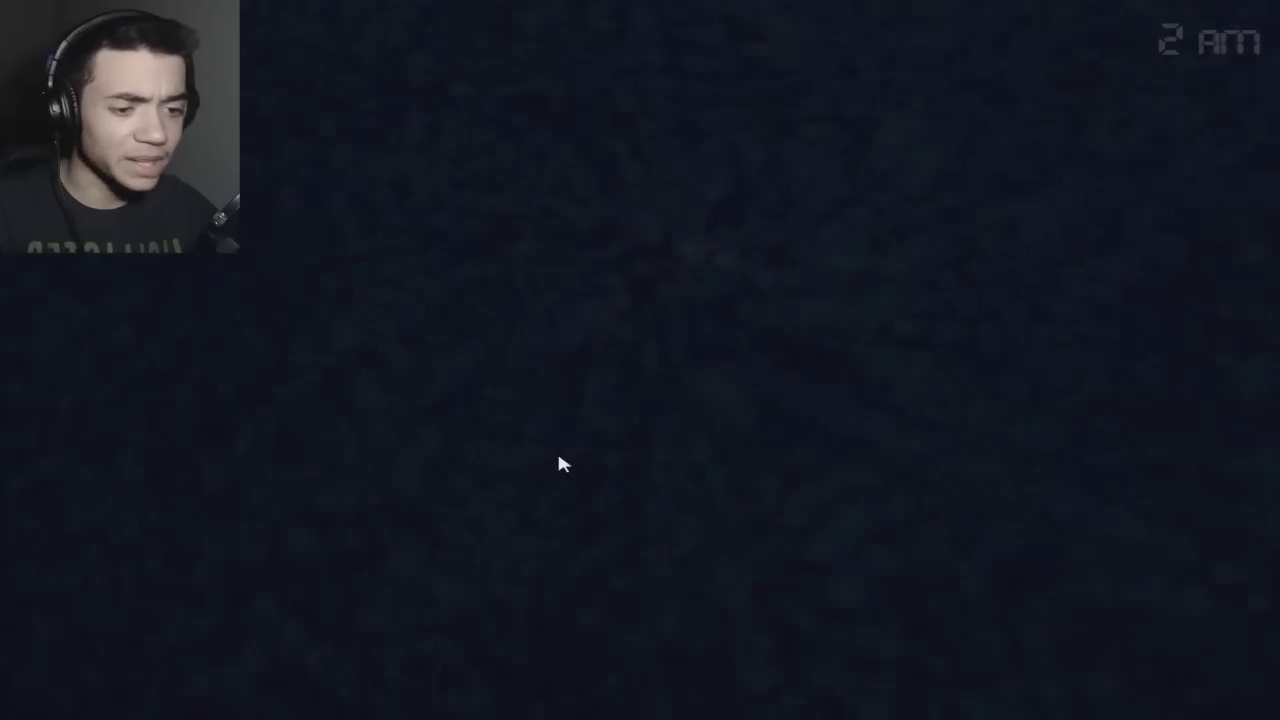
pyautogui.press('ctrl')
pyautogui.press('ctrl')
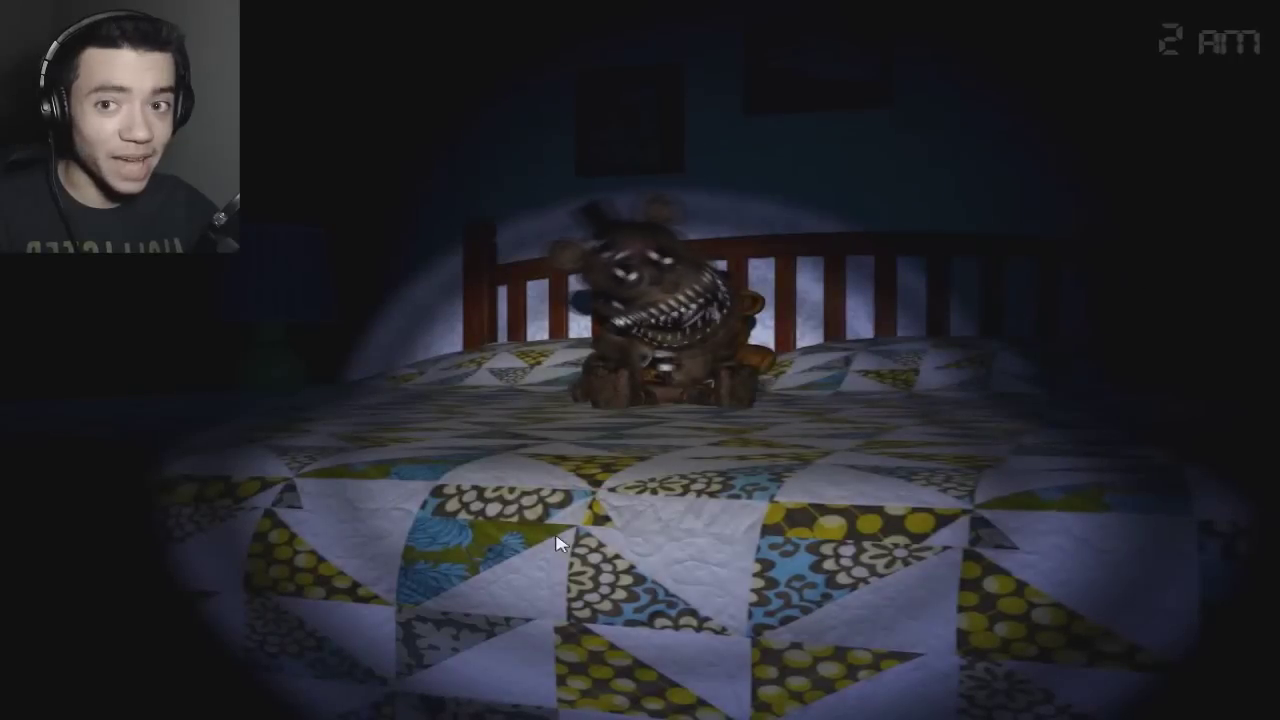
pyautogui.press('ctrl')
pyautogui.press('ctrl')
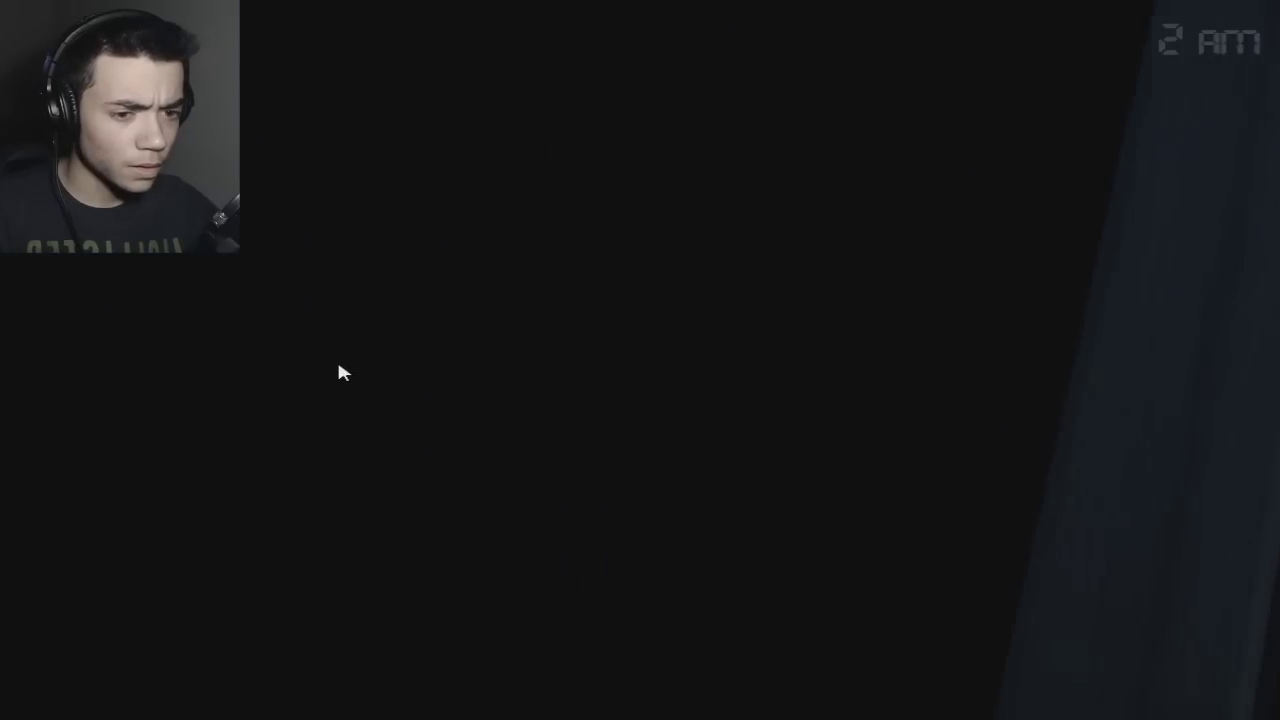
# Walk to the hallway door, back off, and flash the bed and closet.
pyautogui.press('w')
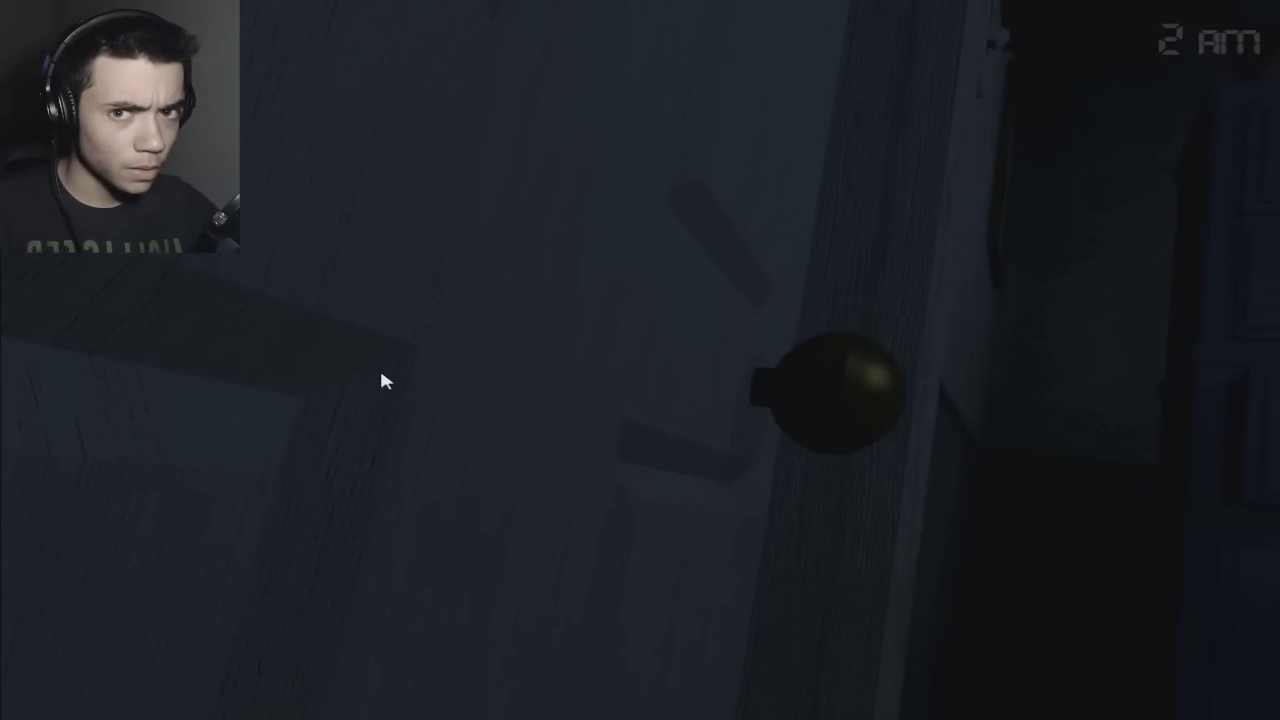
pyautogui.press('a')
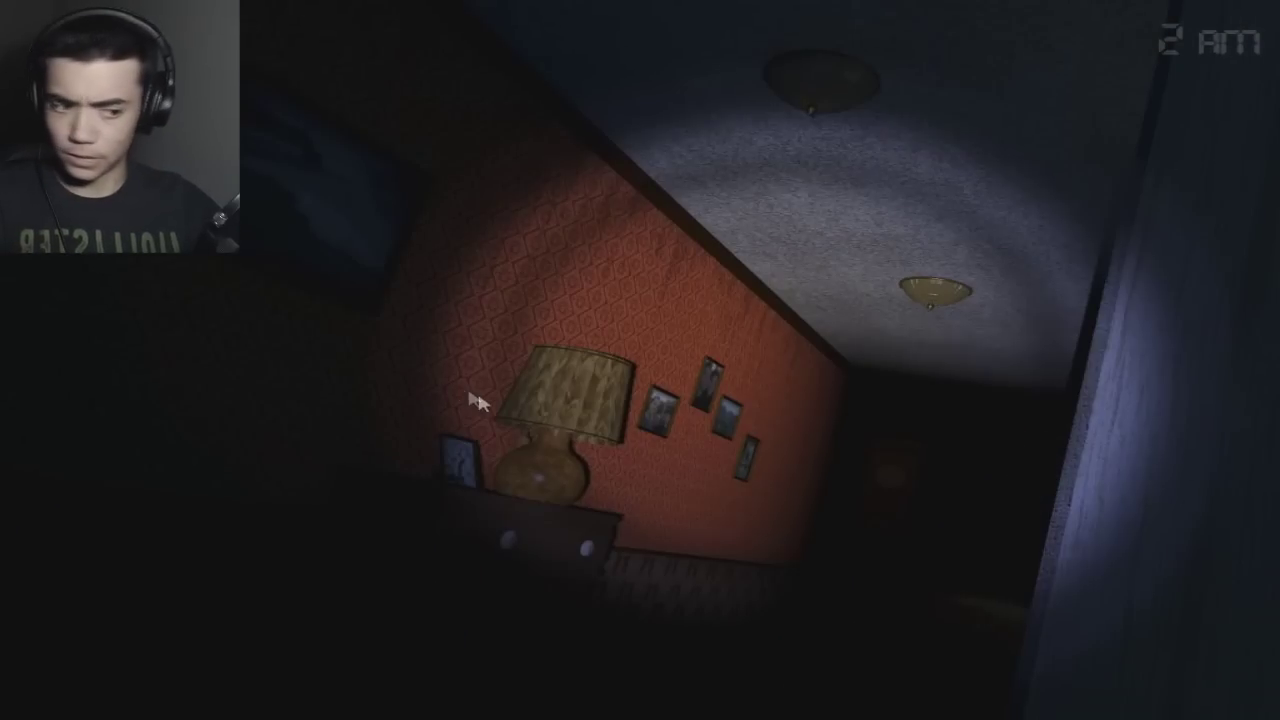
pyautogui.press('d')
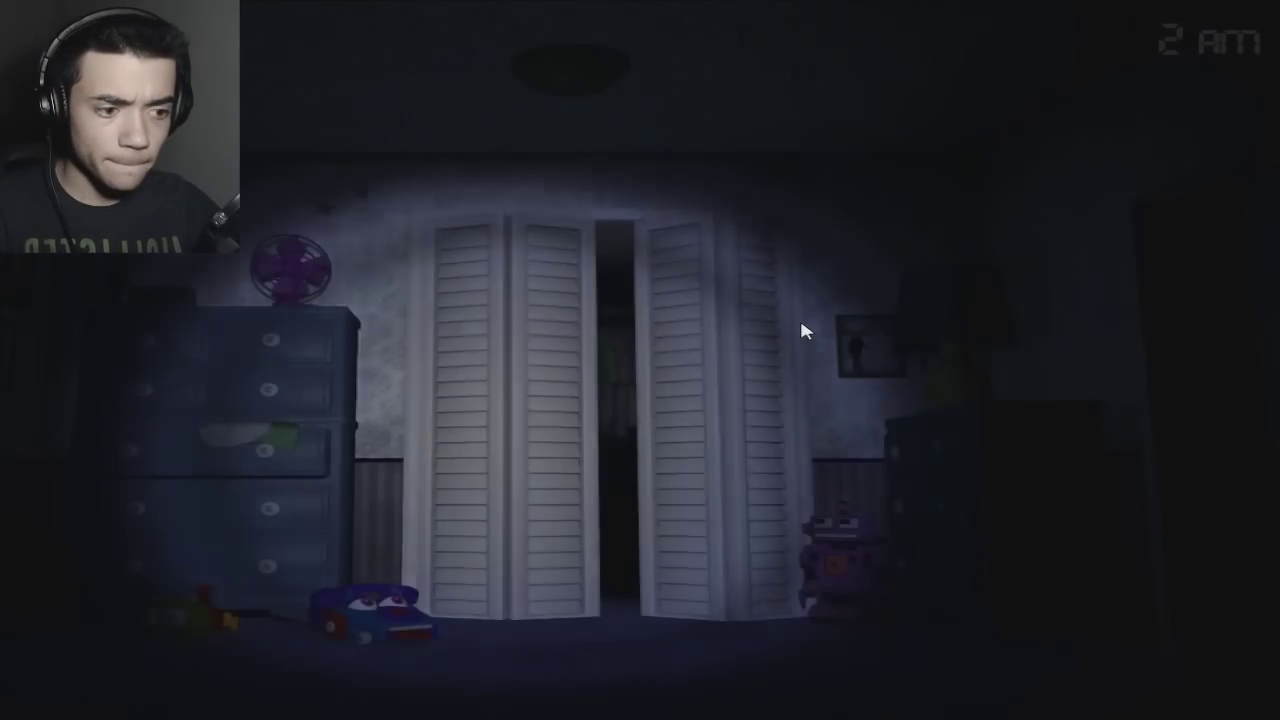
pyautogui.press('ctrl')
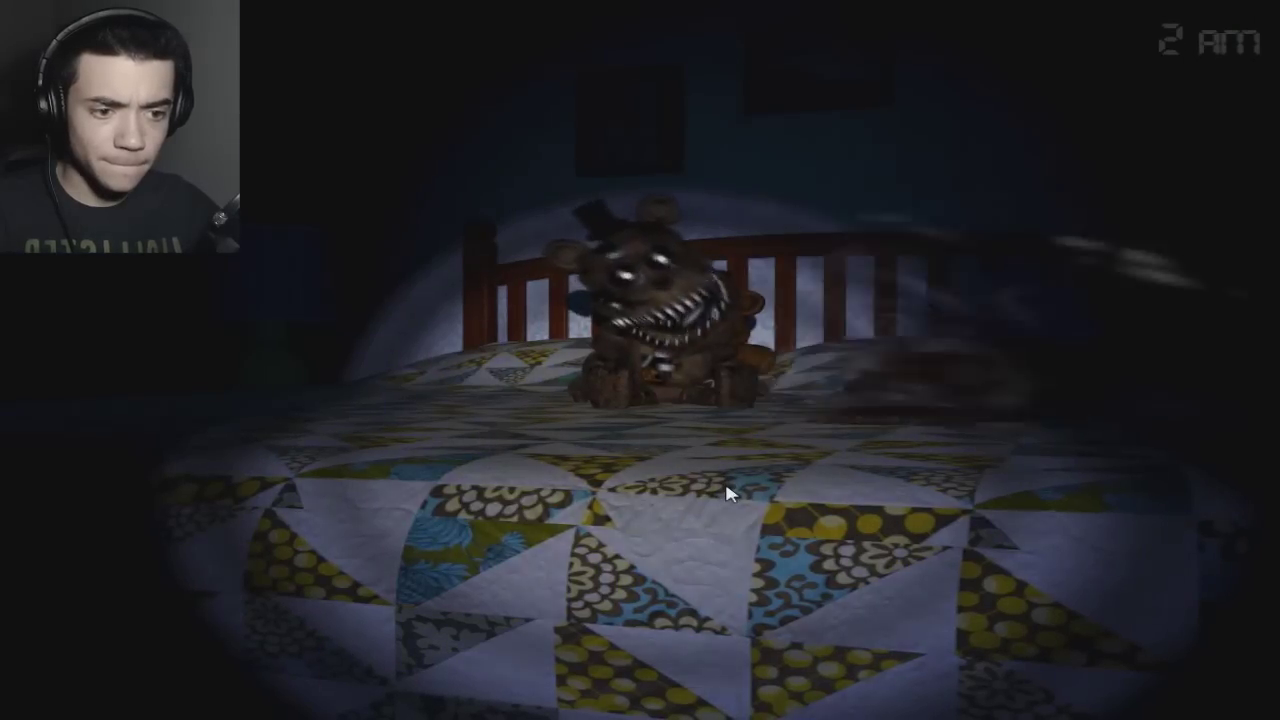
pyautogui.press('ctrl')
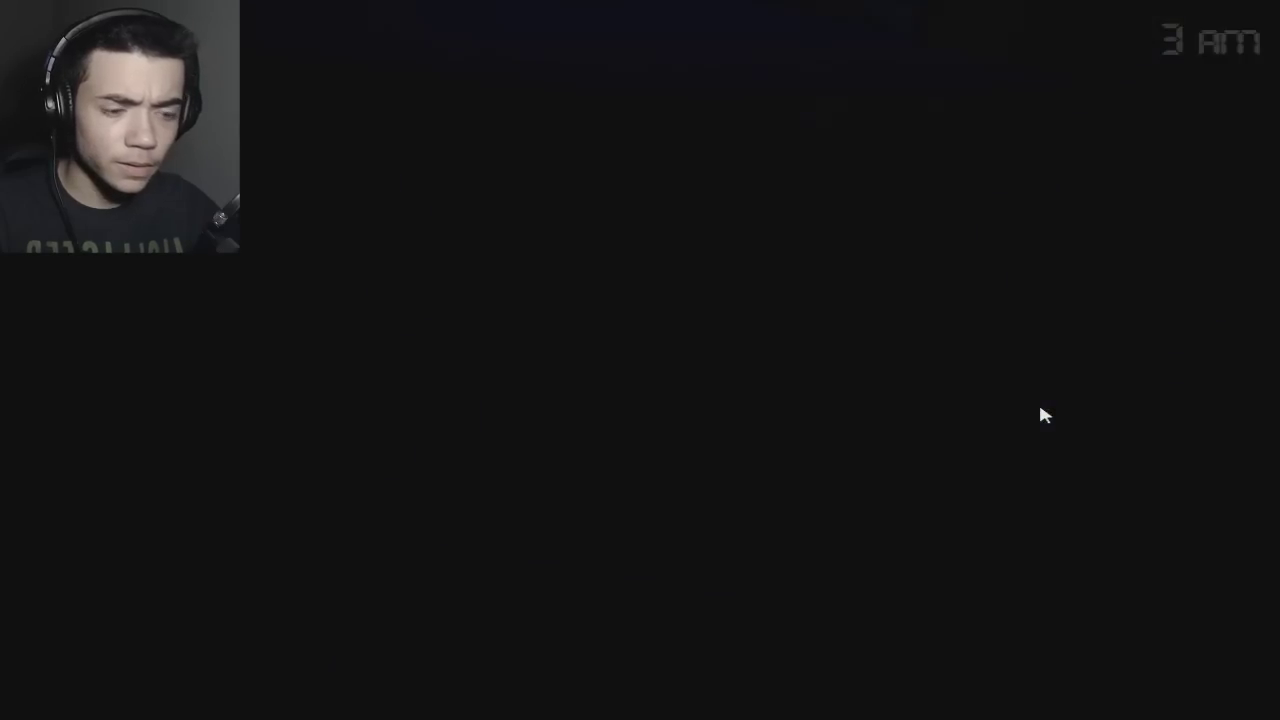
# Light the hallway door area, then flash across the bedroom.
pyautogui.press('a')
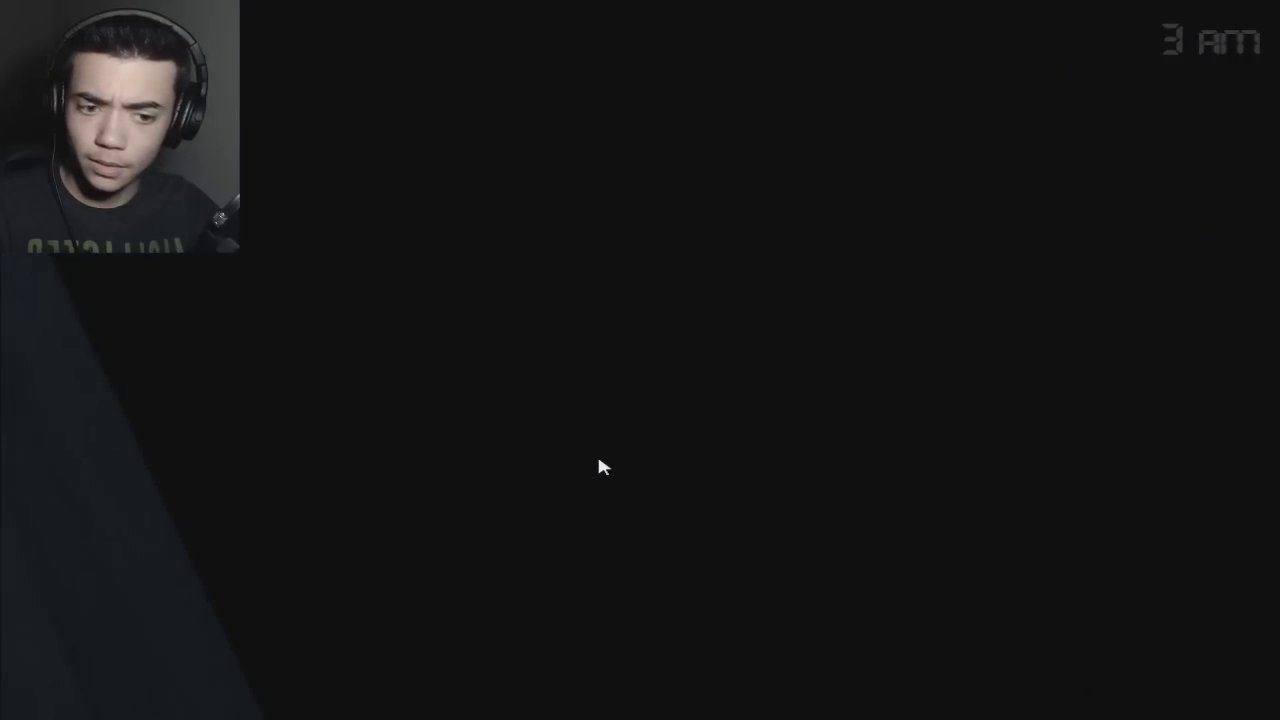
pyautogui.press('ctrl')
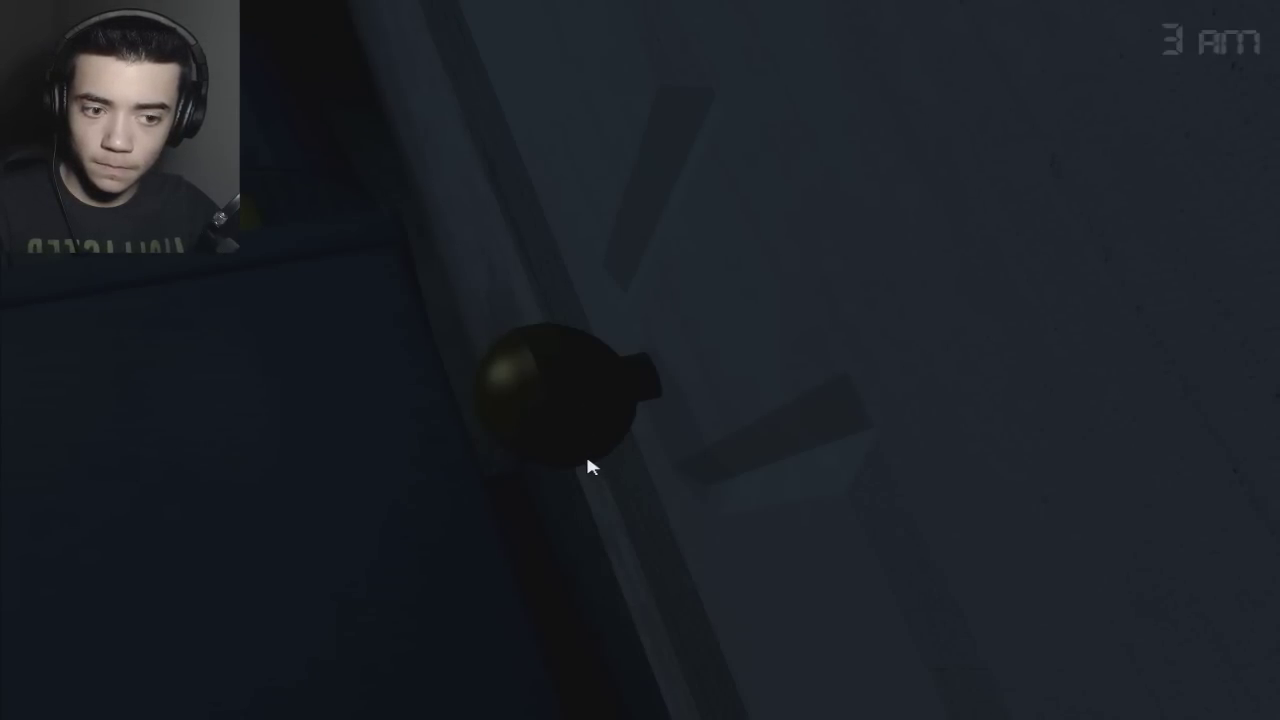
pyautogui.press('ctrl')
pyautogui.press('ctrl')
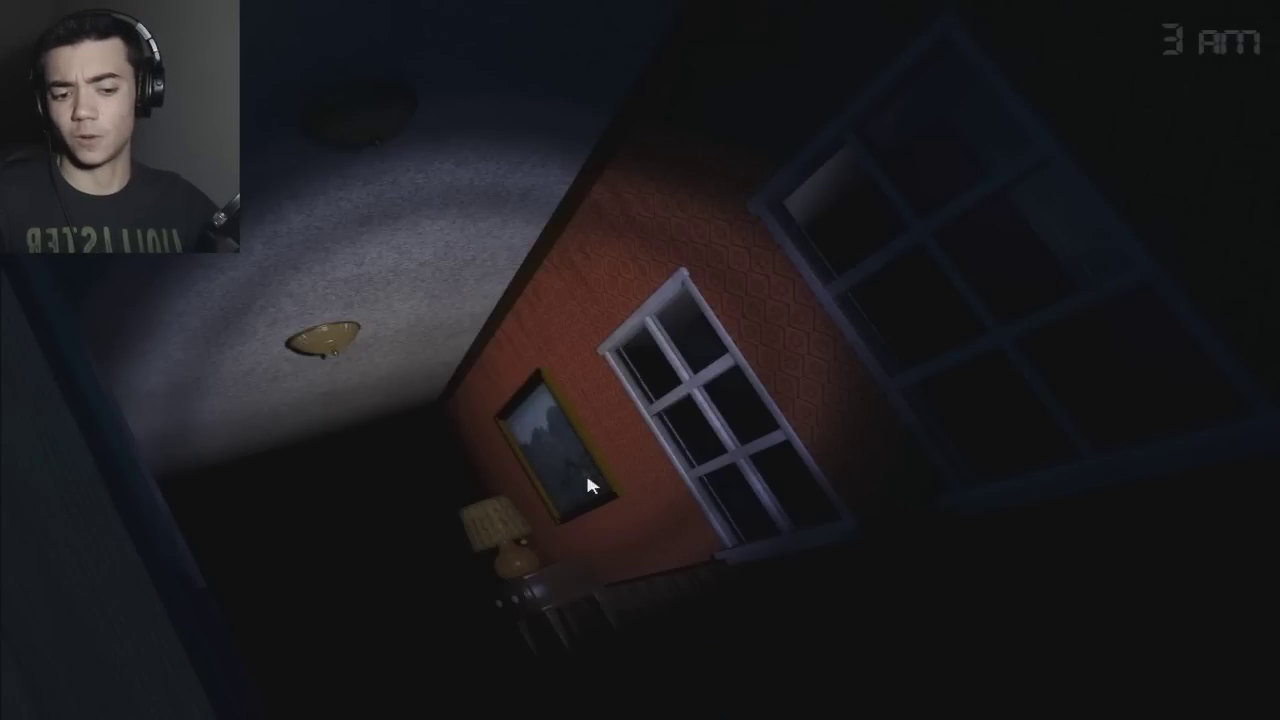
pyautogui.press('ctrl')
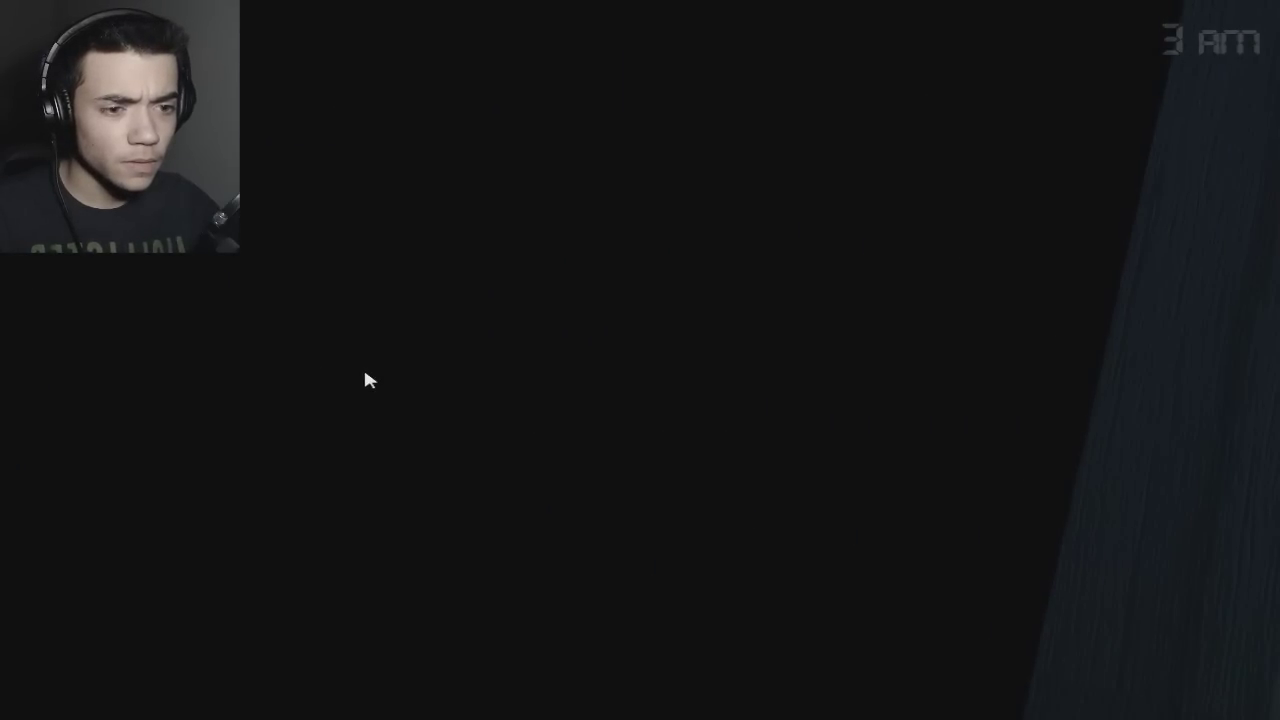
# Check the hallway and closet, then light the three Freddles until they vanish.
pyautogui.press('ctrl')
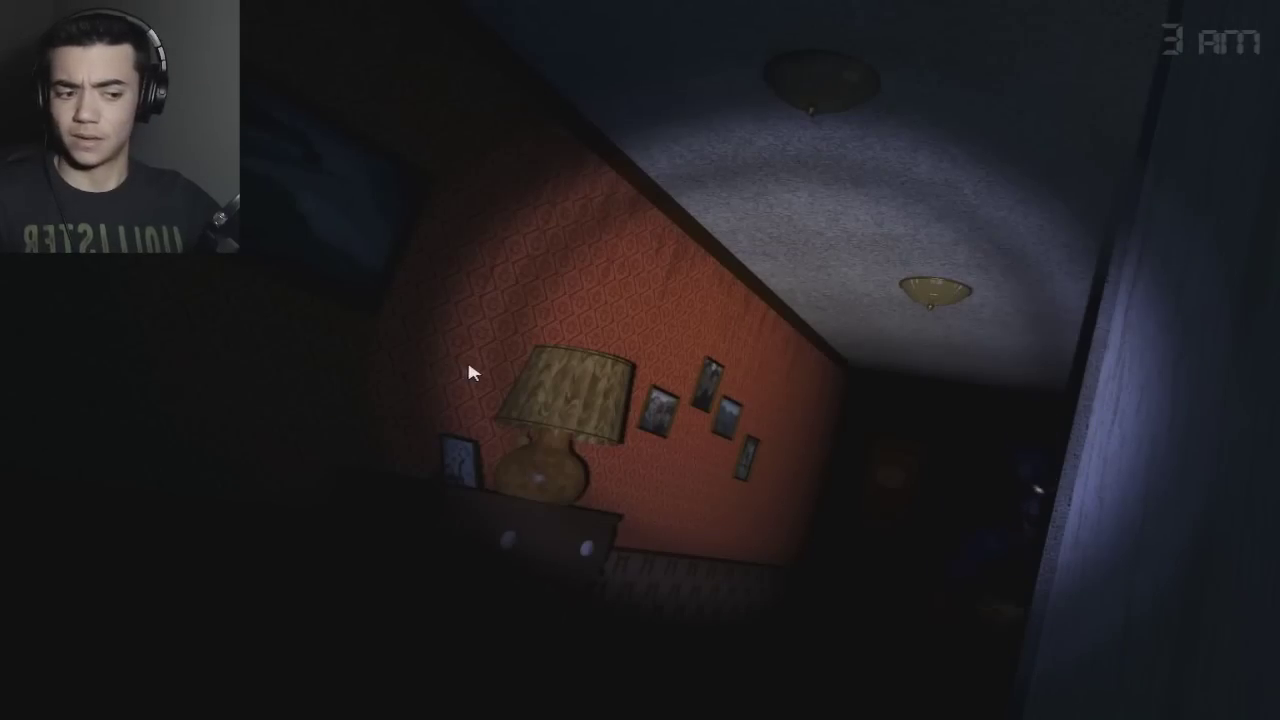
pyautogui.press('ctrl')
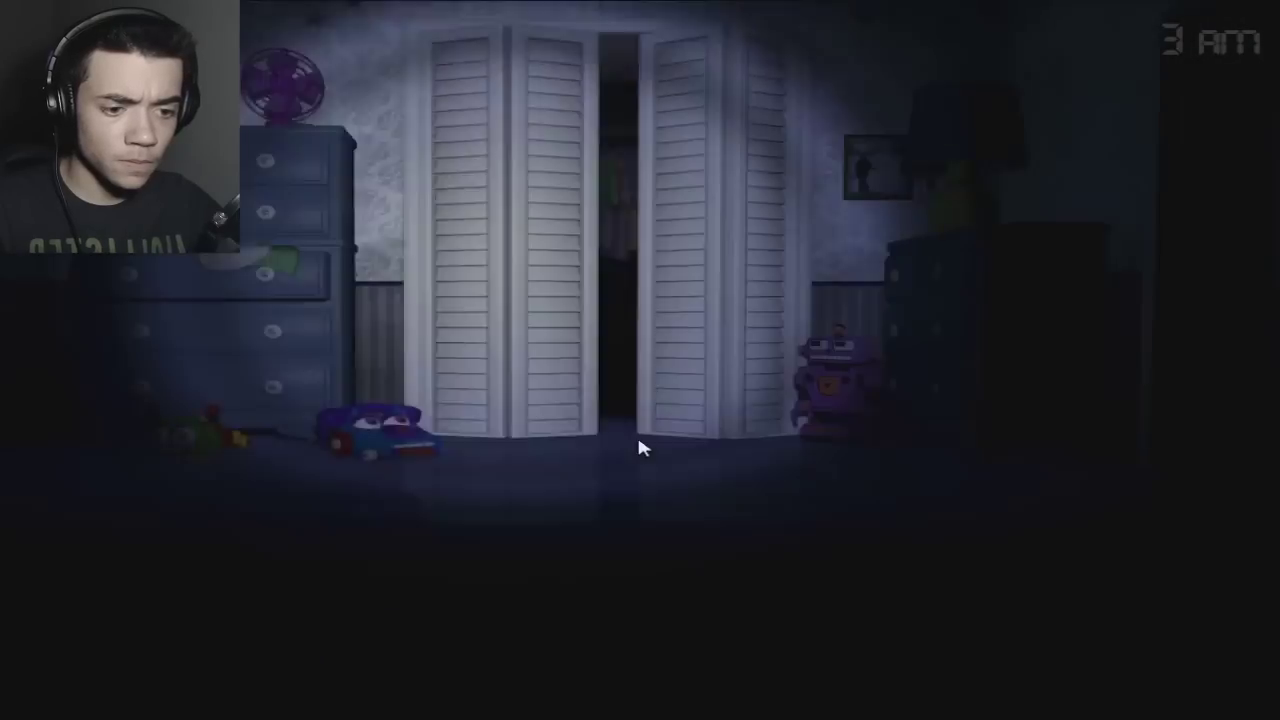
pyautogui.press('s')
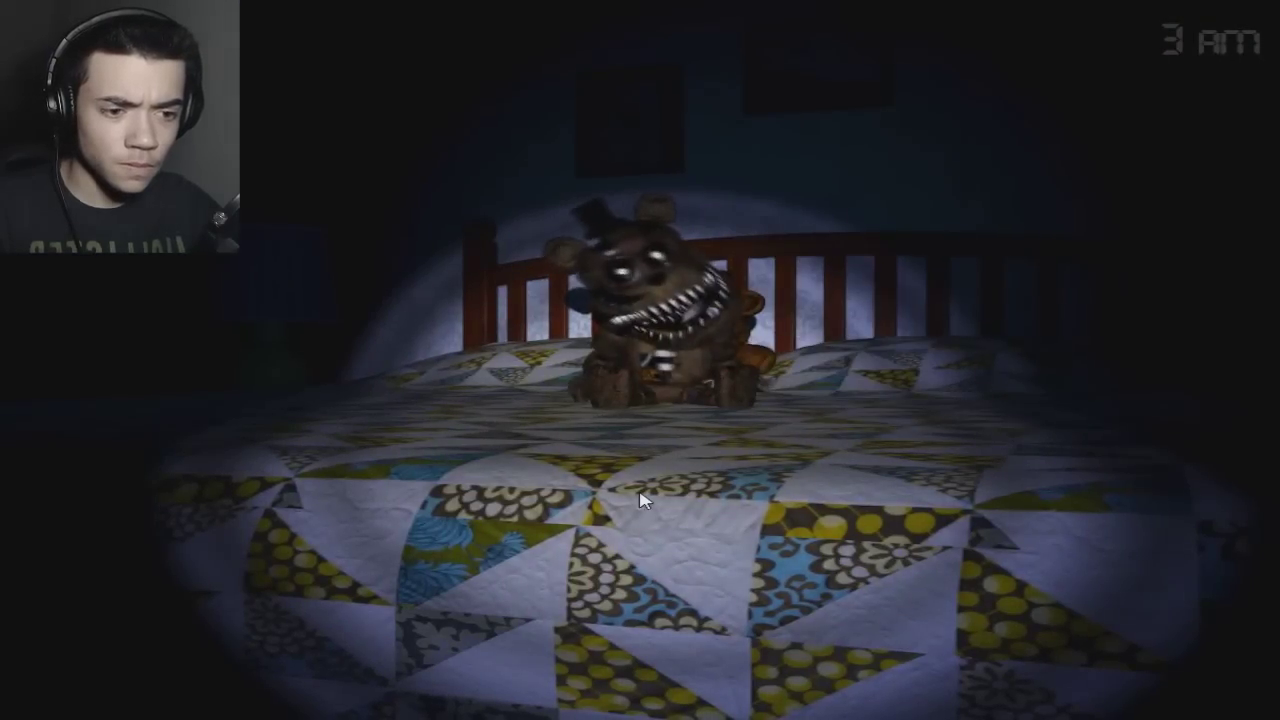
pyautogui.press('ctrl')
pyautogui.press('ctrl')
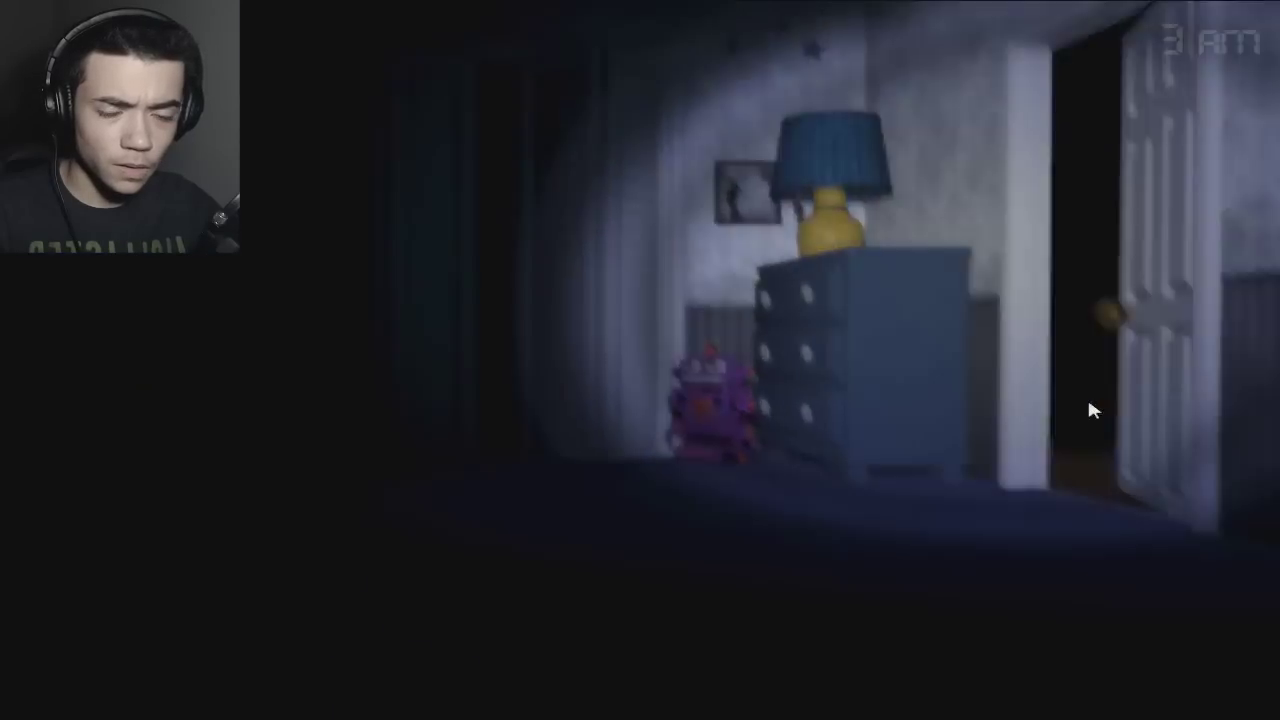
pyautogui.press('ctrl')
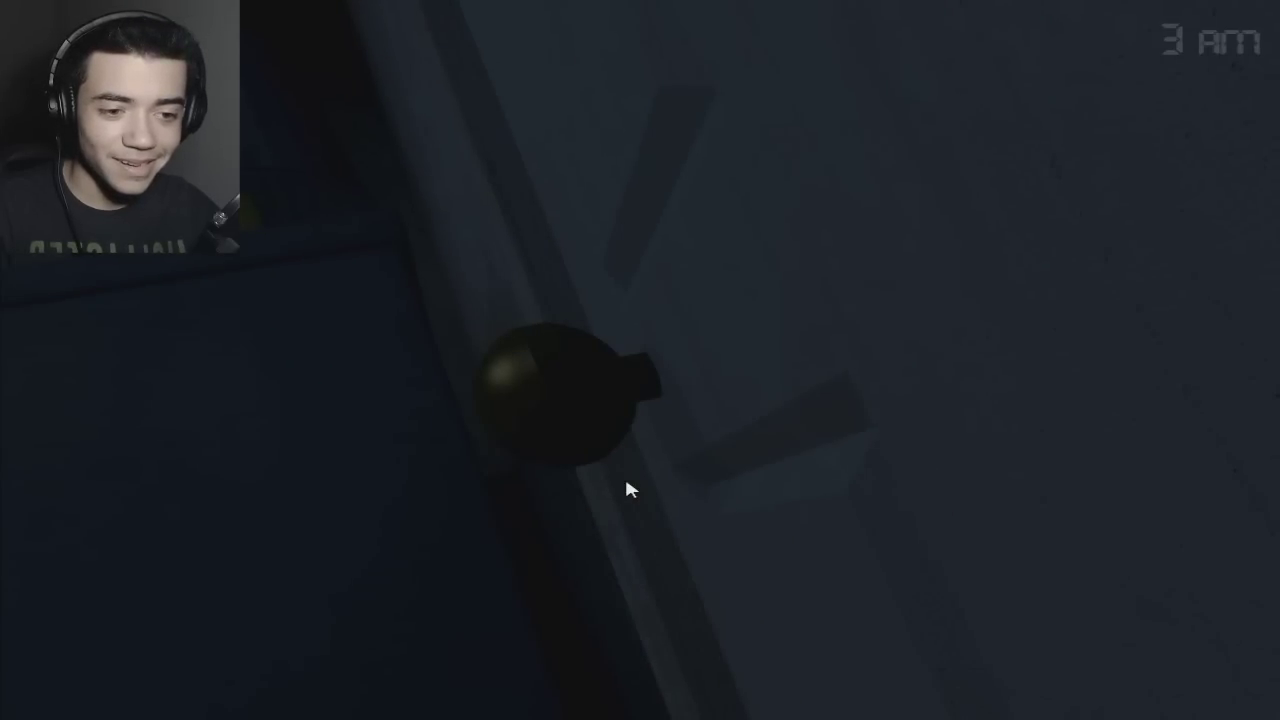
# Alternate between the bedroom, closet and hallway door, lighting each.
pyautogui.click(627, 489)
pyautogui.press('ctrl')
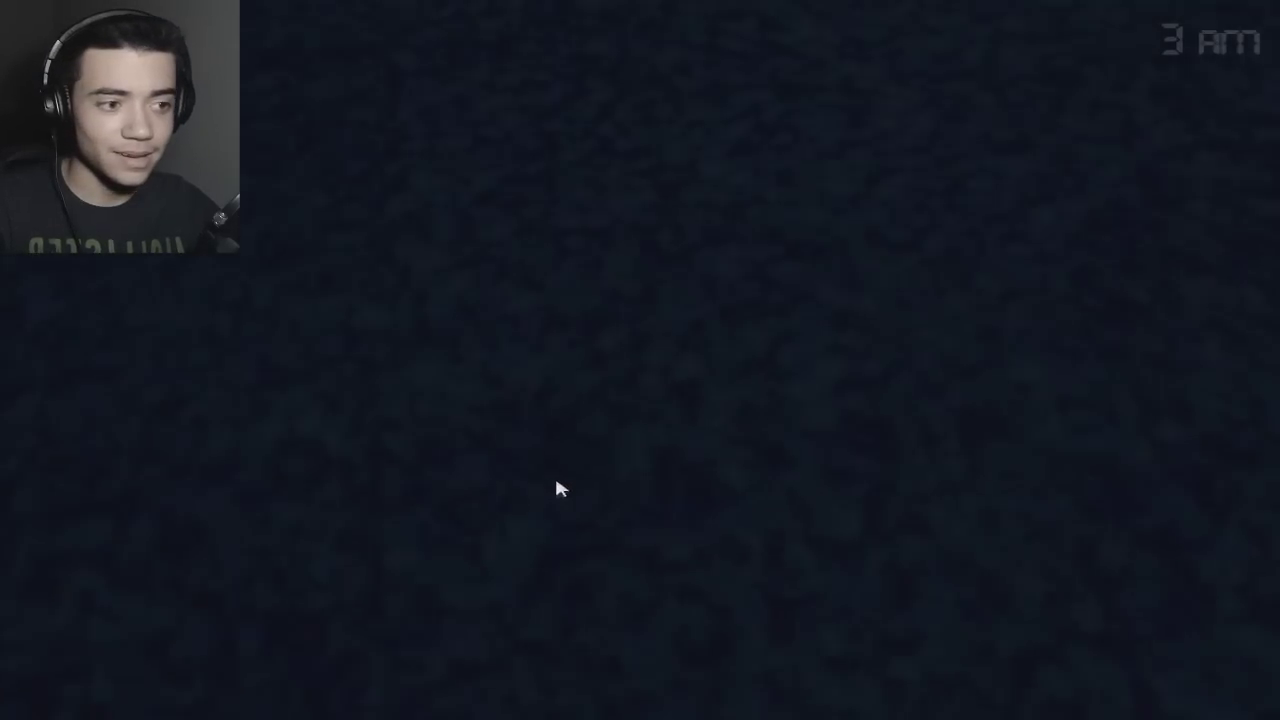
pyautogui.press('ctrl')
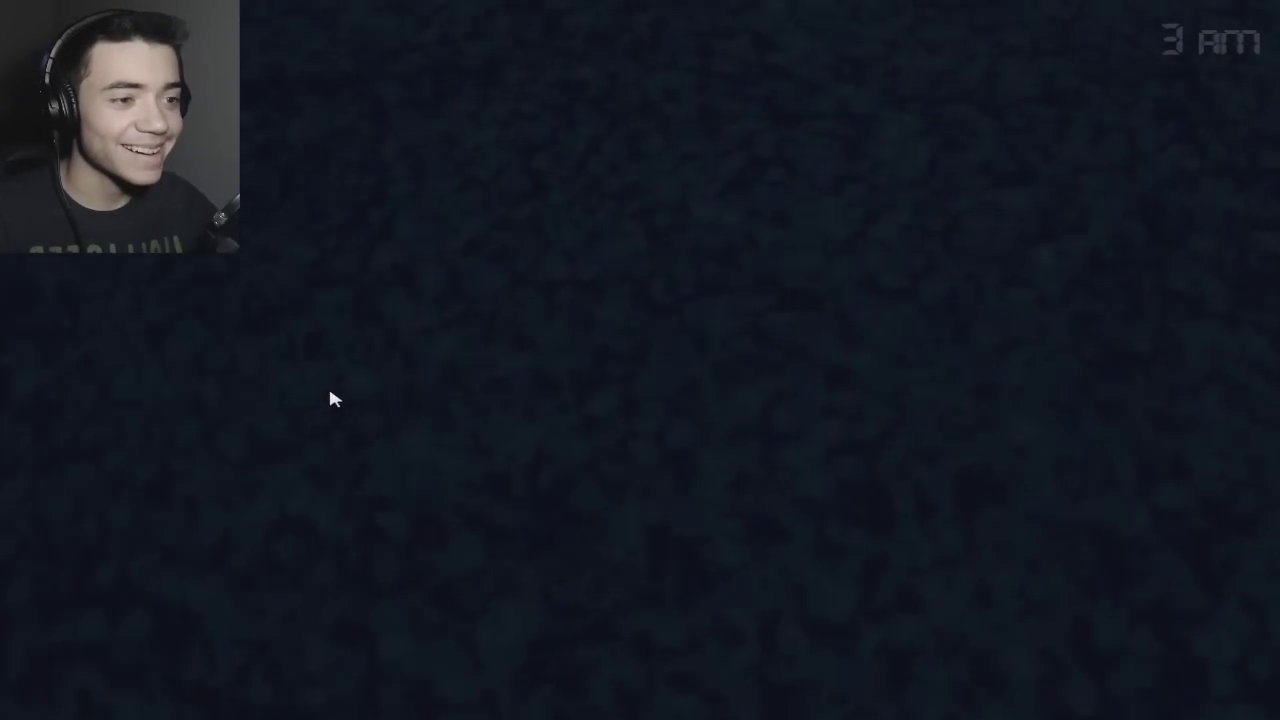
pyautogui.click(568, 452)
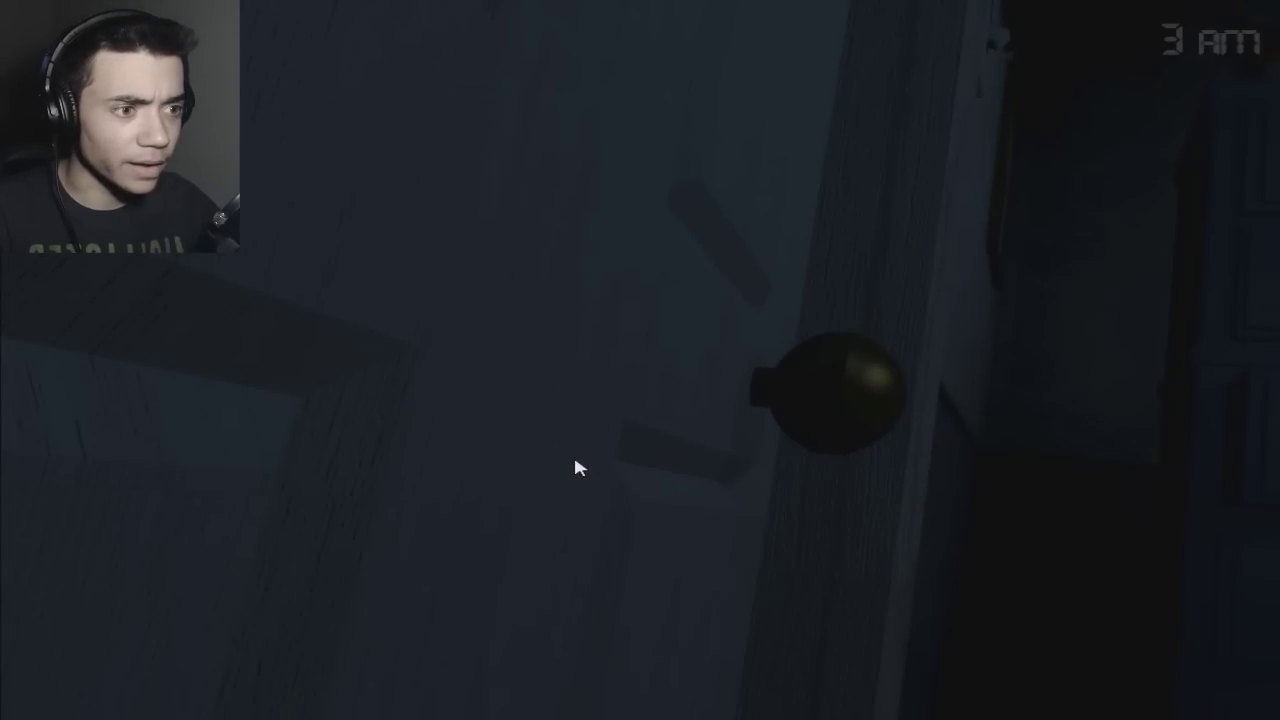
pyautogui.click(583, 469)
pyautogui.press('ctrl')
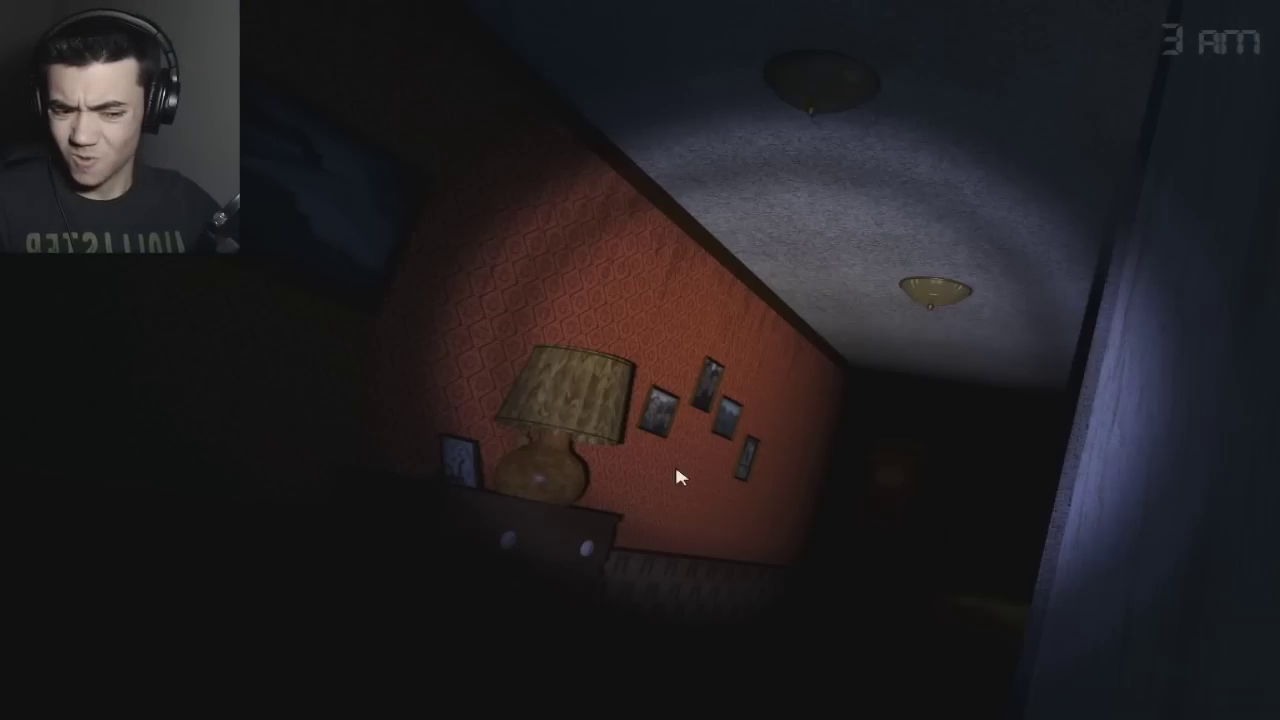
pyautogui.press('ctrl')
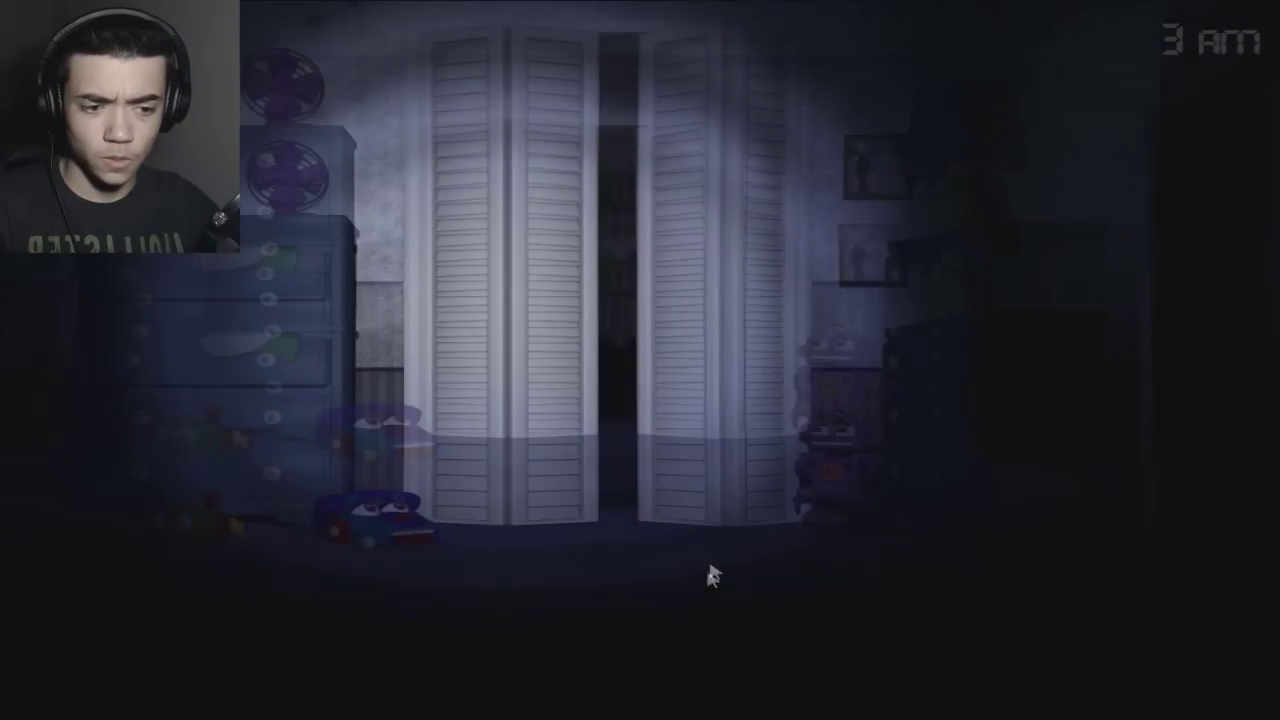
# Chase the Freddles off the bed and return to the hallway door.
pyautogui.click(742, 564)
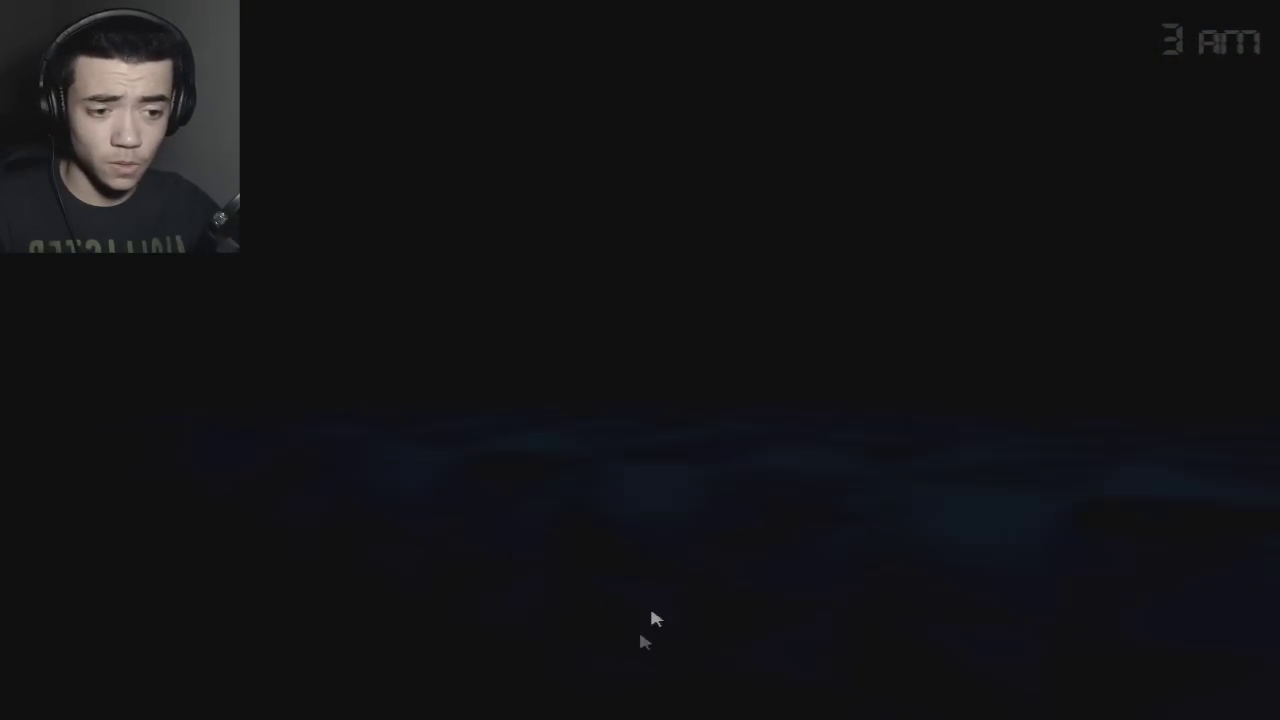
pyautogui.click(649, 603)
pyautogui.press('ctrl')
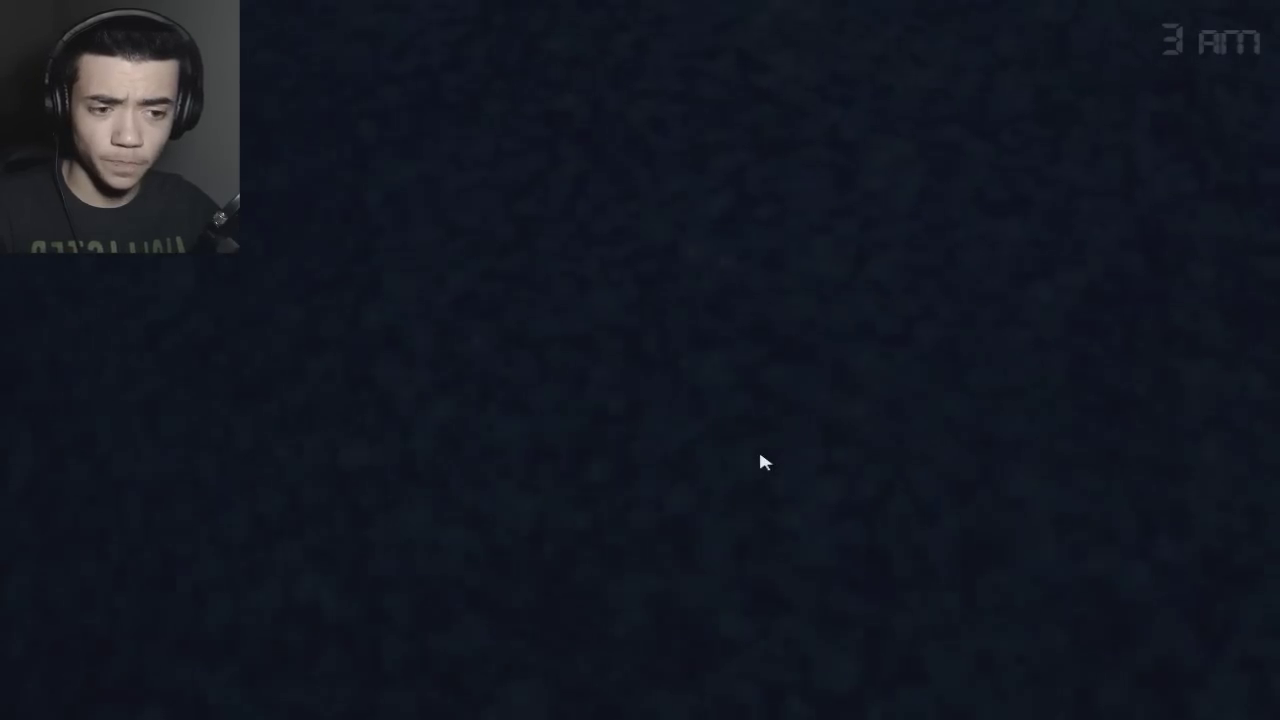
pyautogui.click(729, 444)
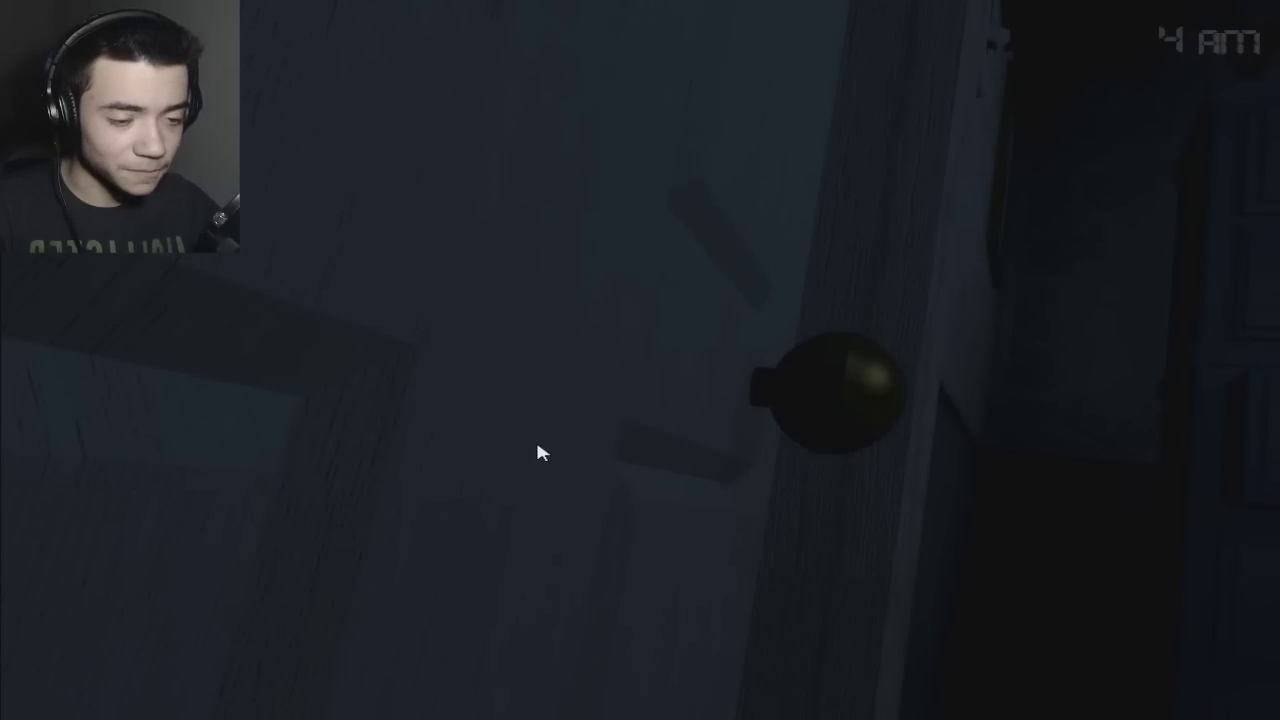
# Hold the left hallway door shut after spotting Nightmare in the flashlight beam.
pyautogui.press('ctrl')
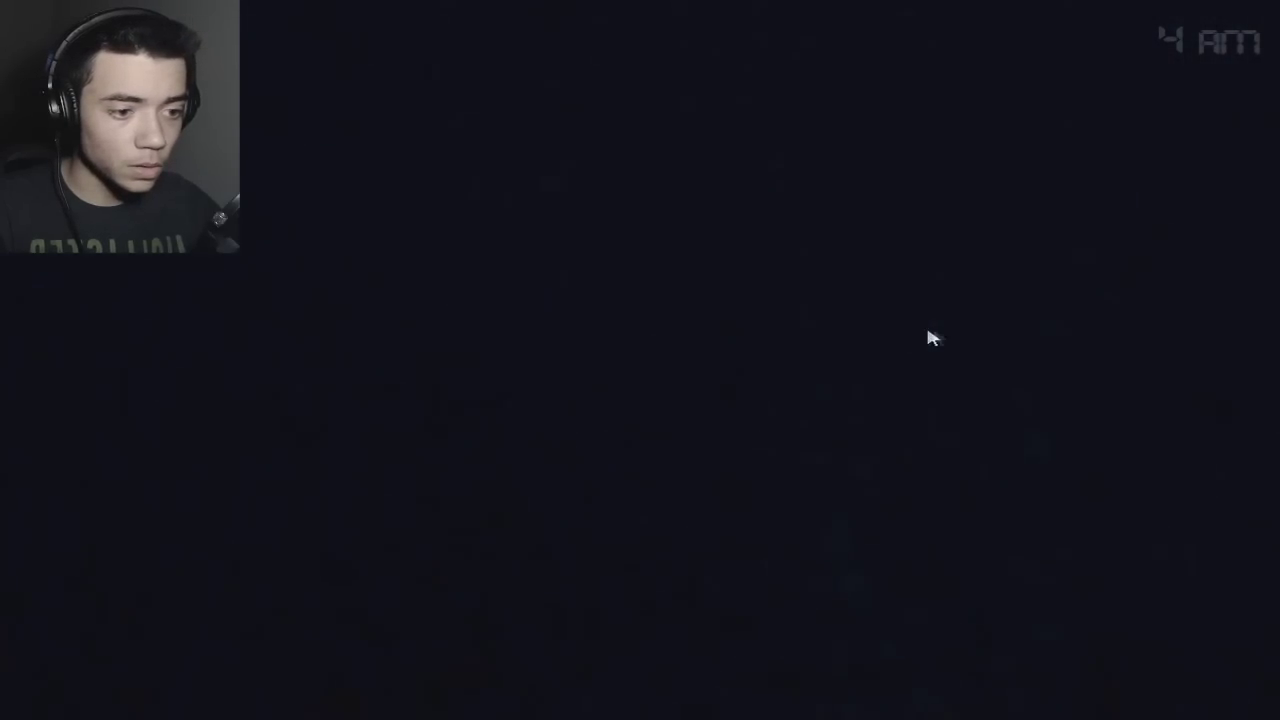
pyautogui.click(926, 323)
pyautogui.click(214, 354)
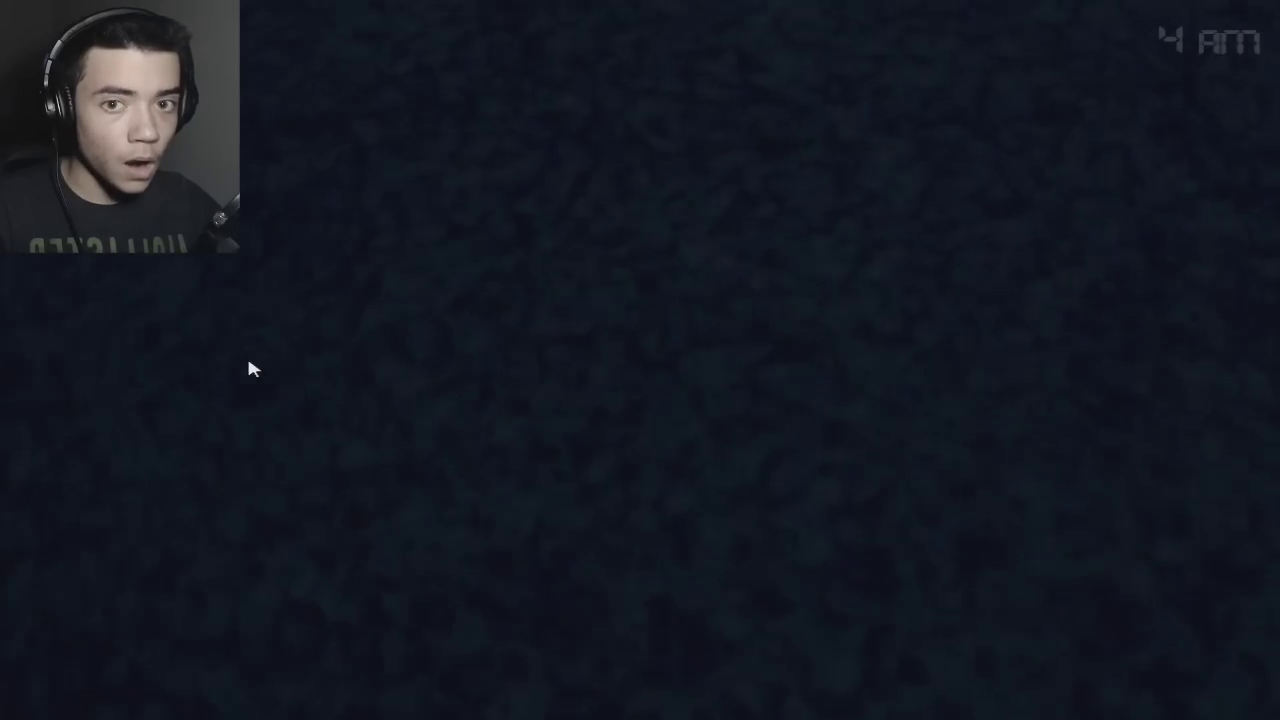
pyautogui.press('ctrl')
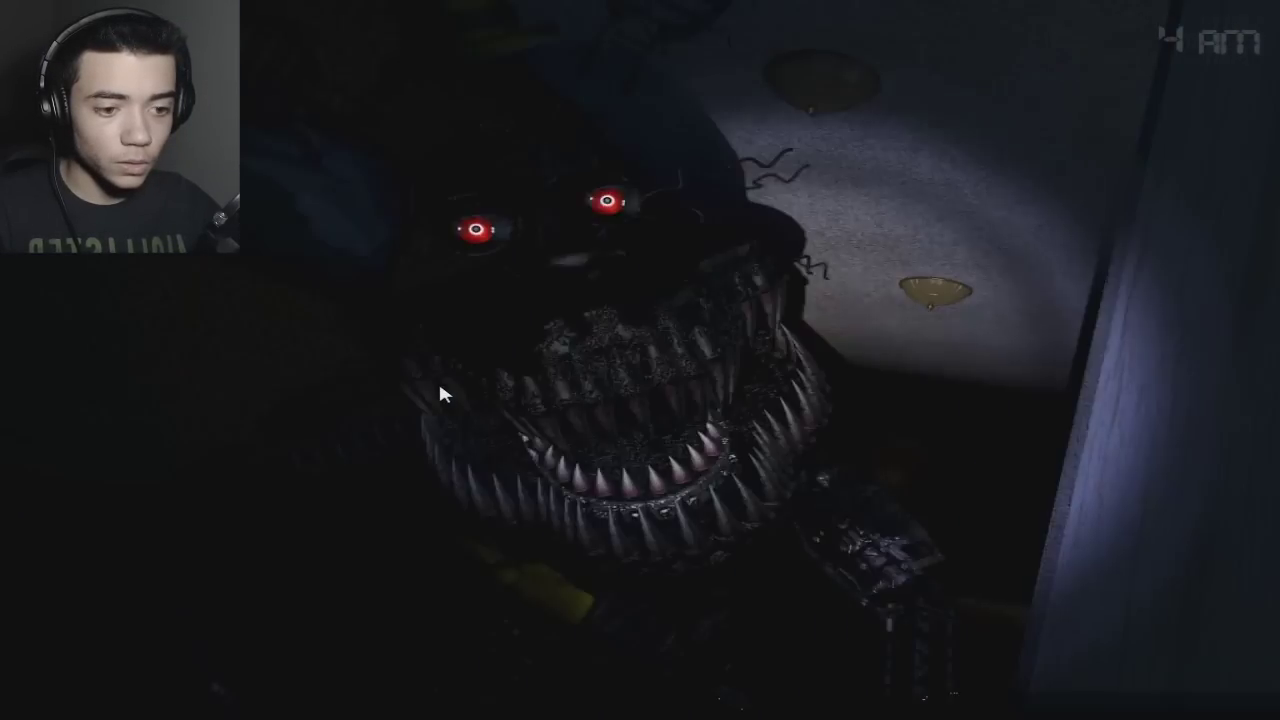
pyautogui.press('shift')
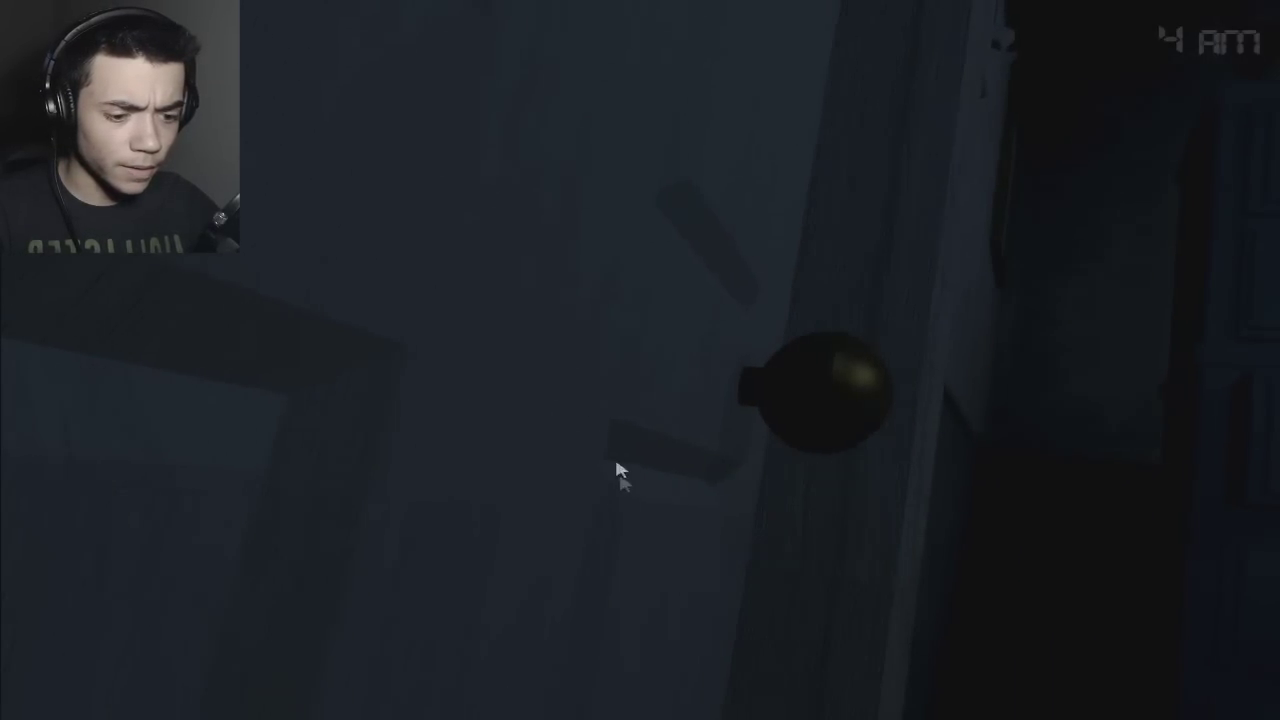
# Flash-check the closet, then recheck the left door and the right doorway.
pyautogui.click(640, 690)
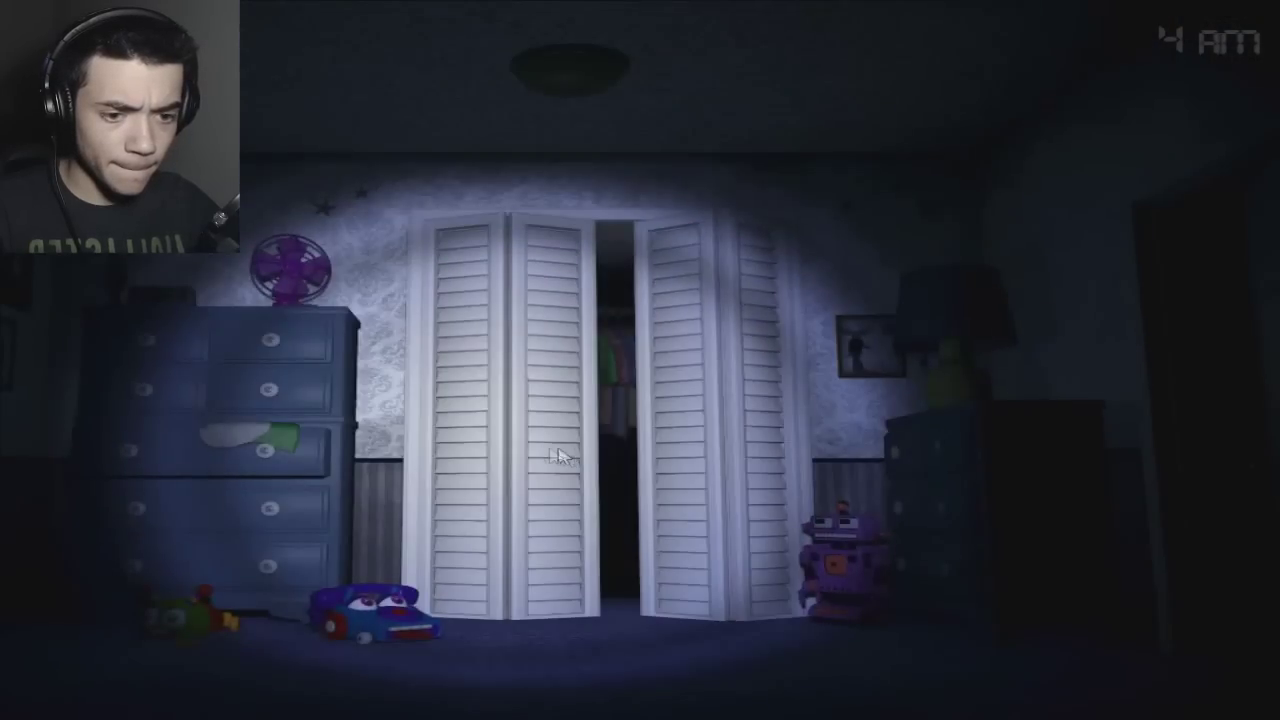
pyautogui.press('ctrl')
pyautogui.click(182, 406)
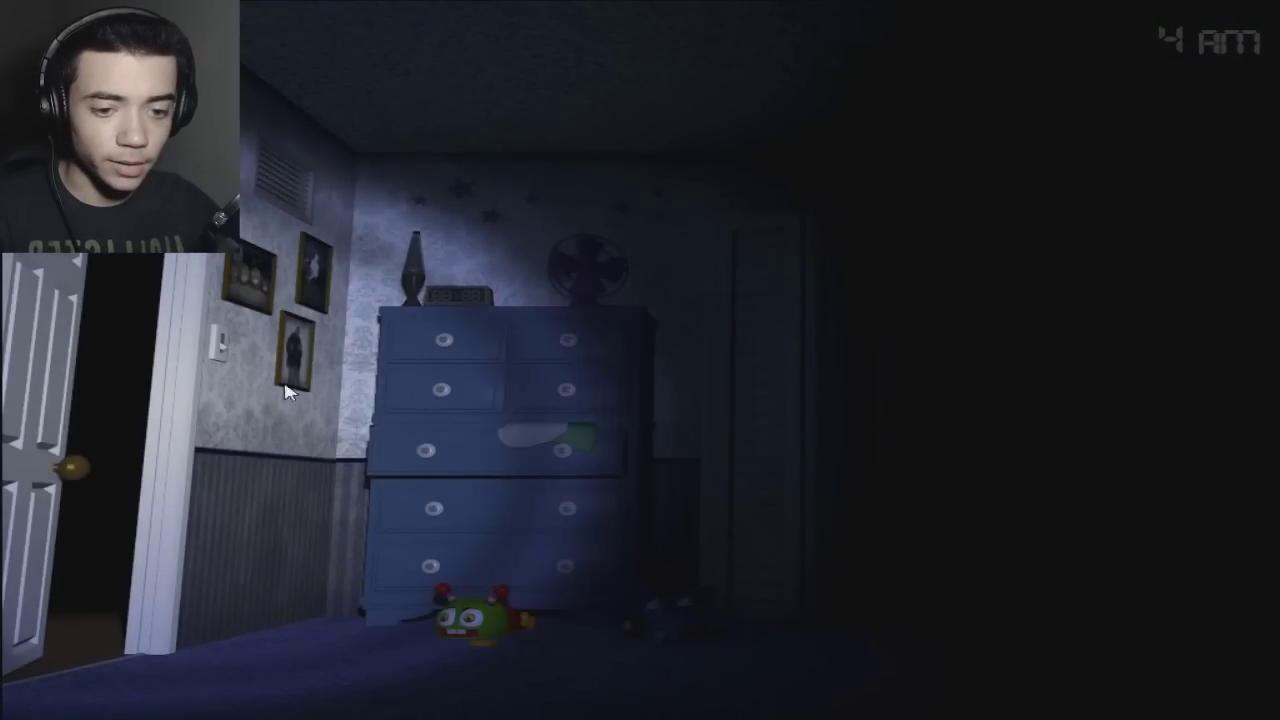
pyautogui.click(1153, 394)
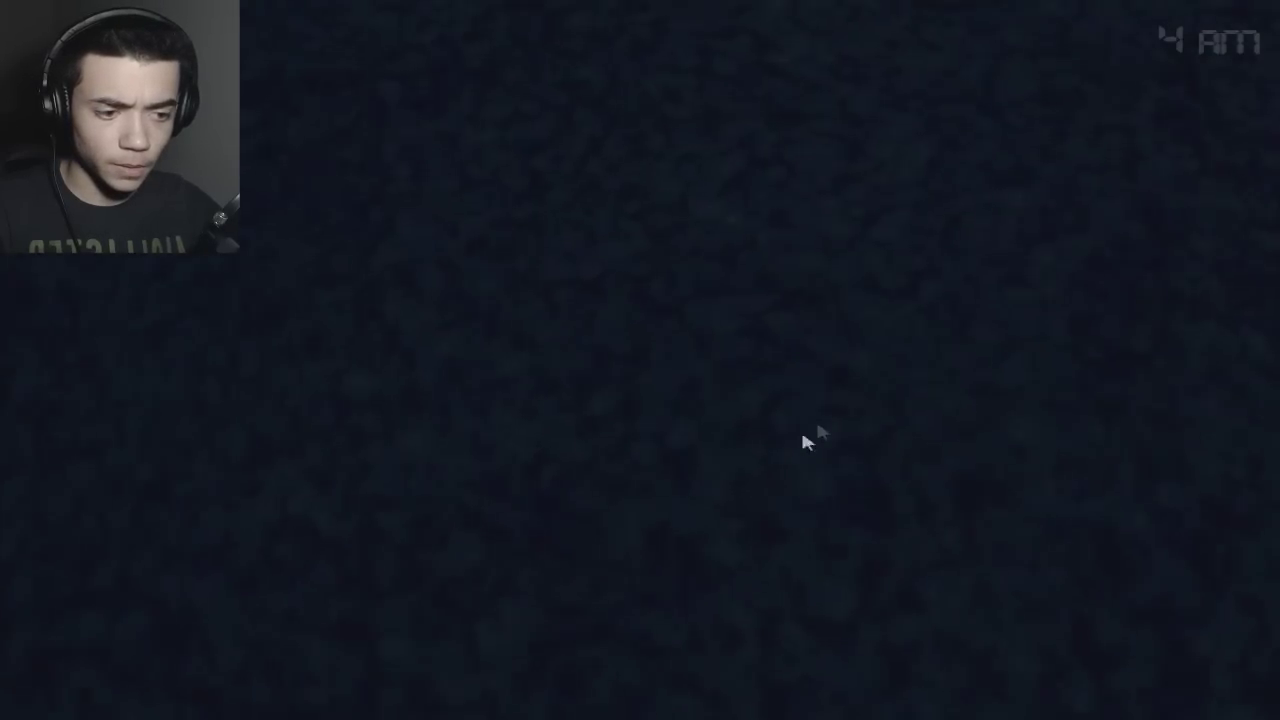
pyautogui.press('ctrl')
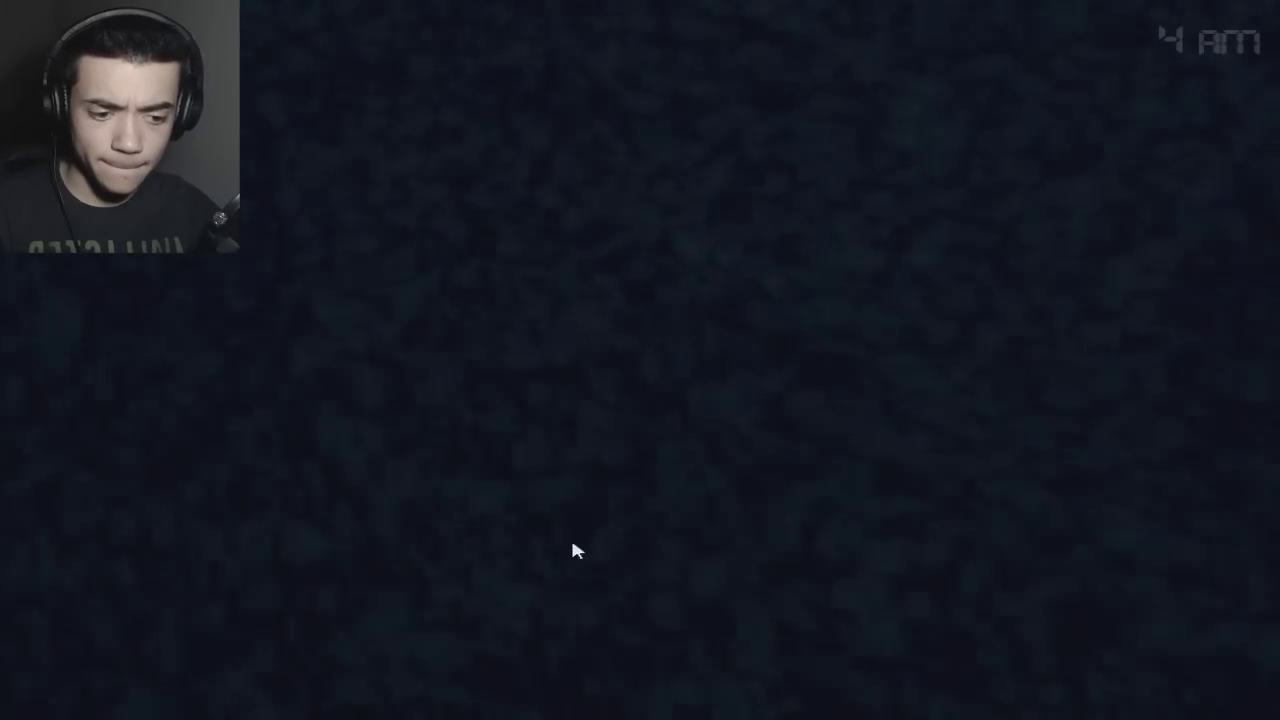
# Light up the bedroom with the flashlight while waiting for 5 AM.
pyautogui.press('ctrl')
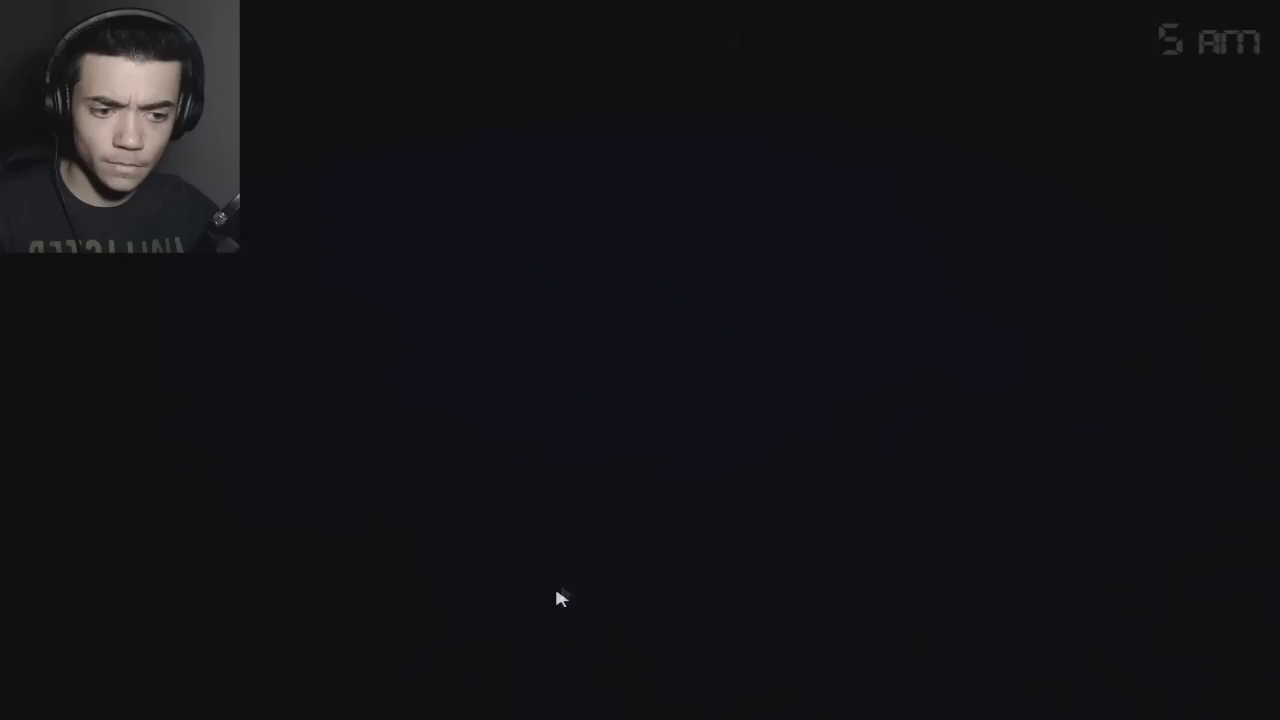
# Check the closet, dresser and bed until the alarm-clock ending appears.
pyautogui.press('ctrl')
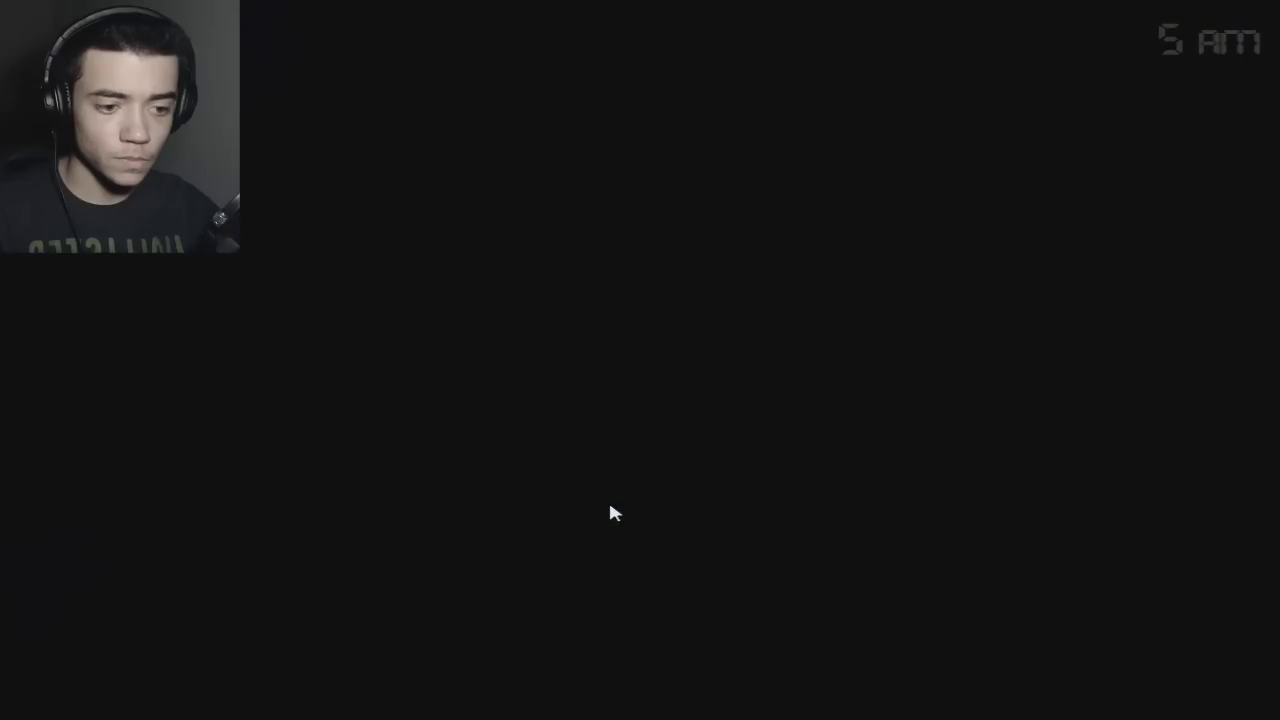
pyautogui.click(608, 498)
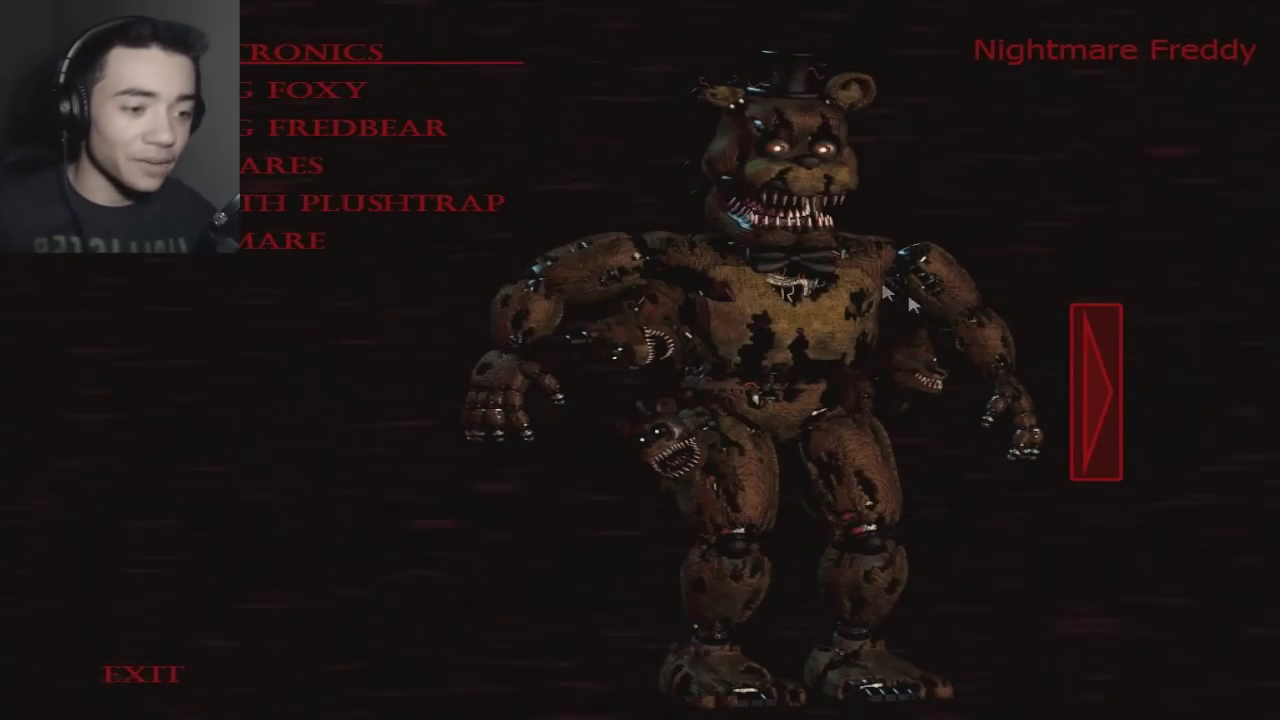
# Cycle the Animatronics gallery through Nightmare, Nightmare Fredbear and Nightmare Foxy to Nightmare Freddy.
pyautogui.click(1094, 349)
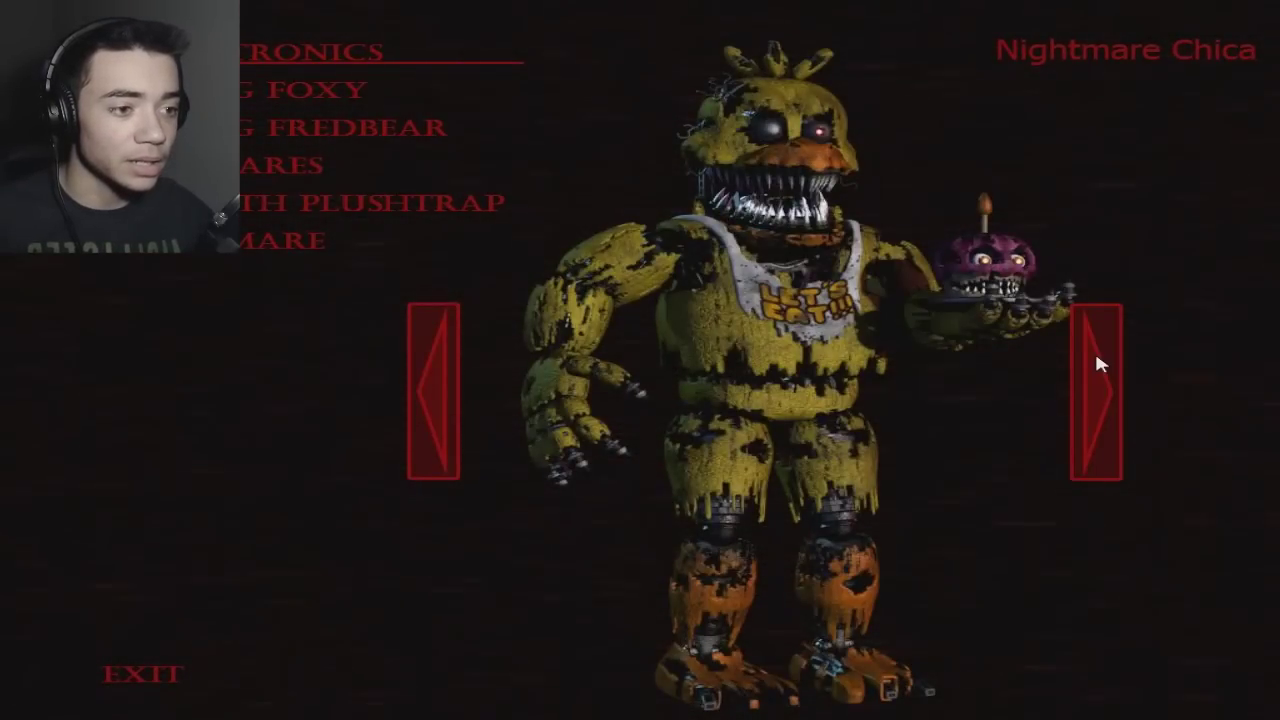
pyautogui.click(1094, 349)
pyautogui.click(1094, 352)
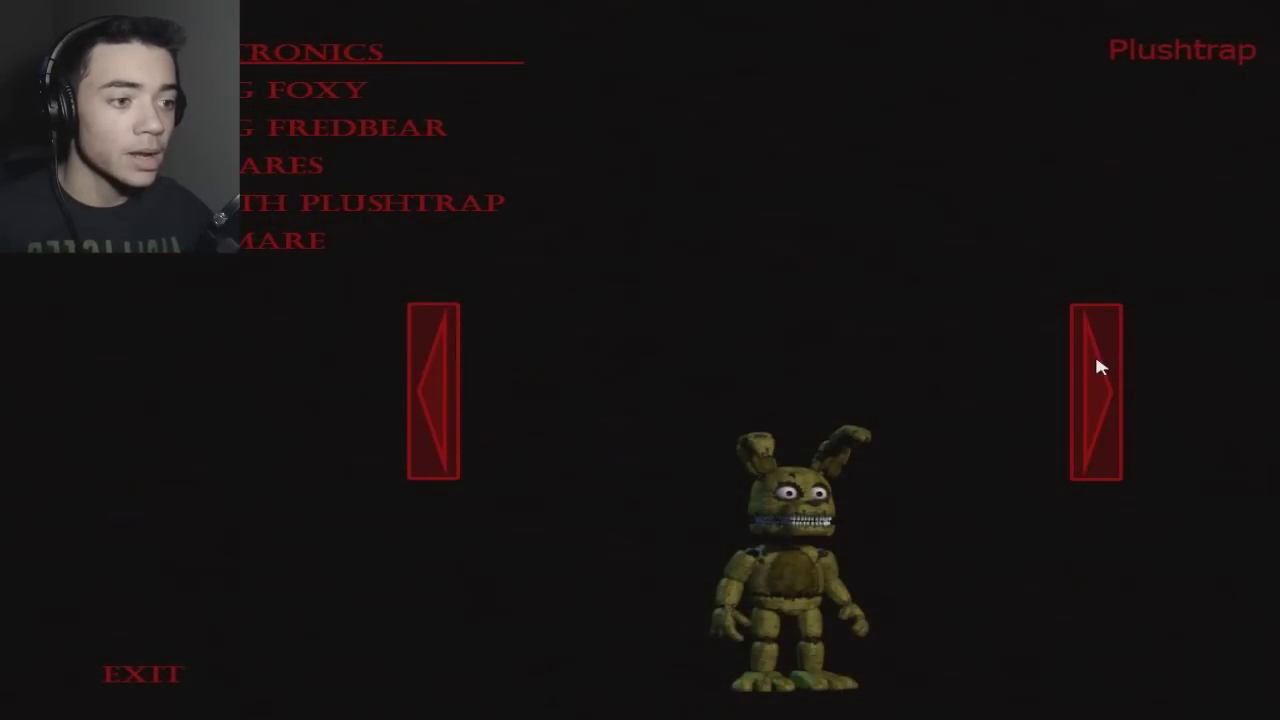
pyautogui.click(1094, 352)
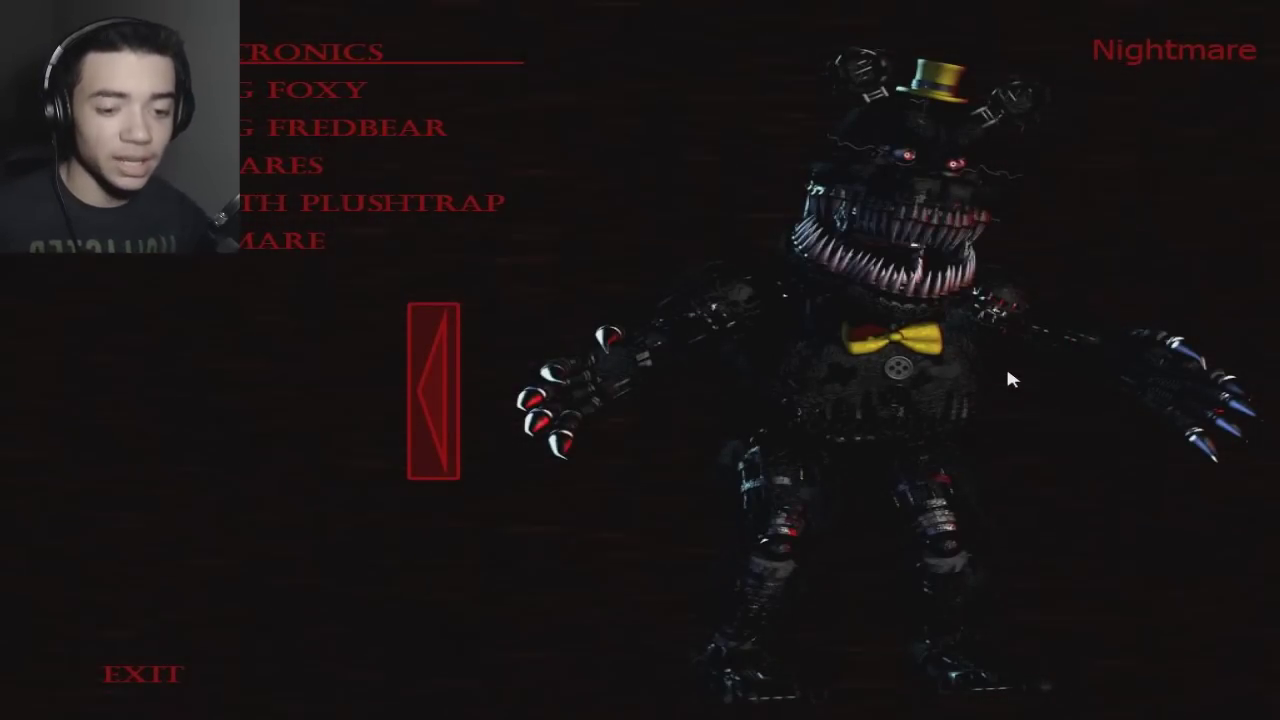
pyautogui.click(434, 386)
pyautogui.click(434, 386)
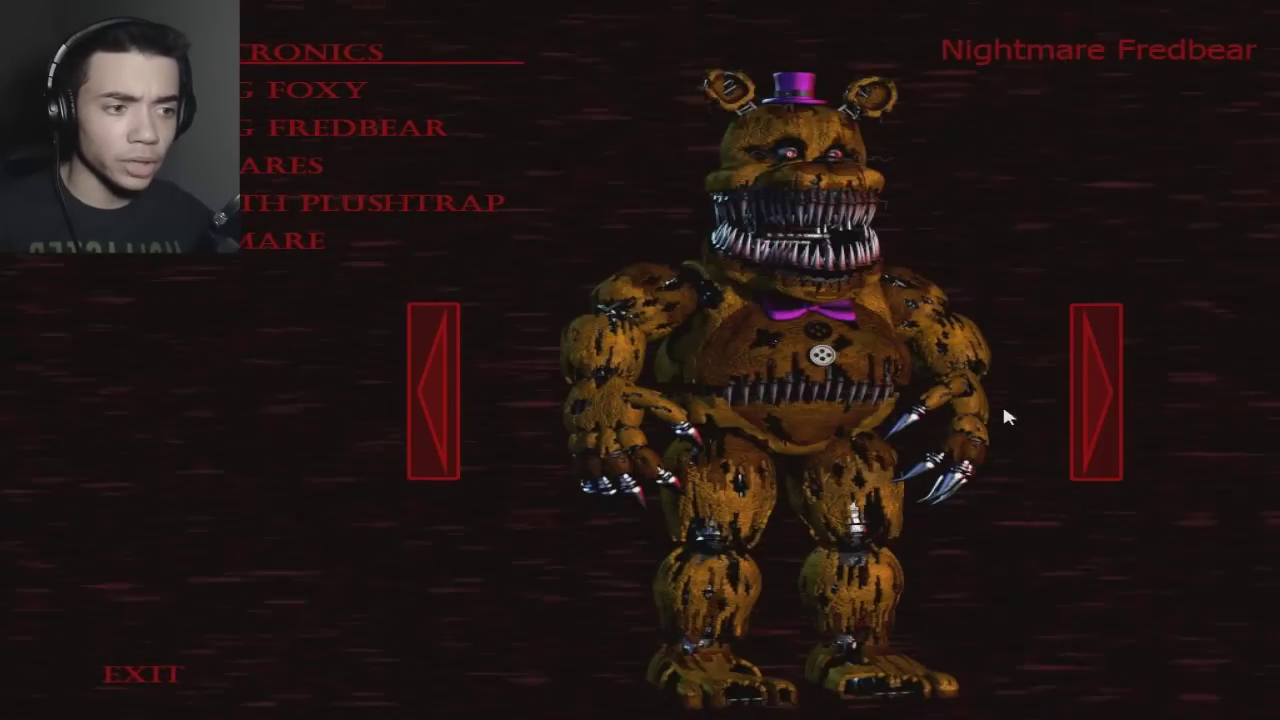
pyautogui.click(1094, 381)
pyautogui.click(1094, 376)
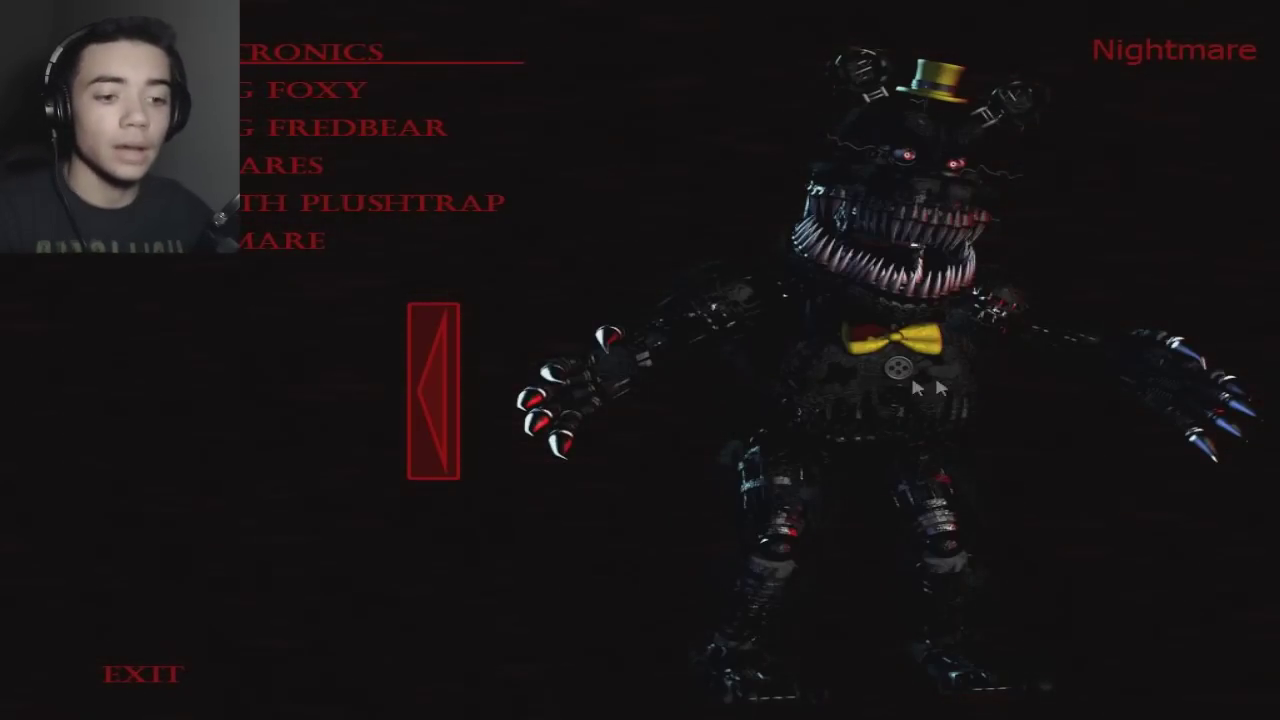
pyautogui.click(434, 367)
pyautogui.click(434, 367)
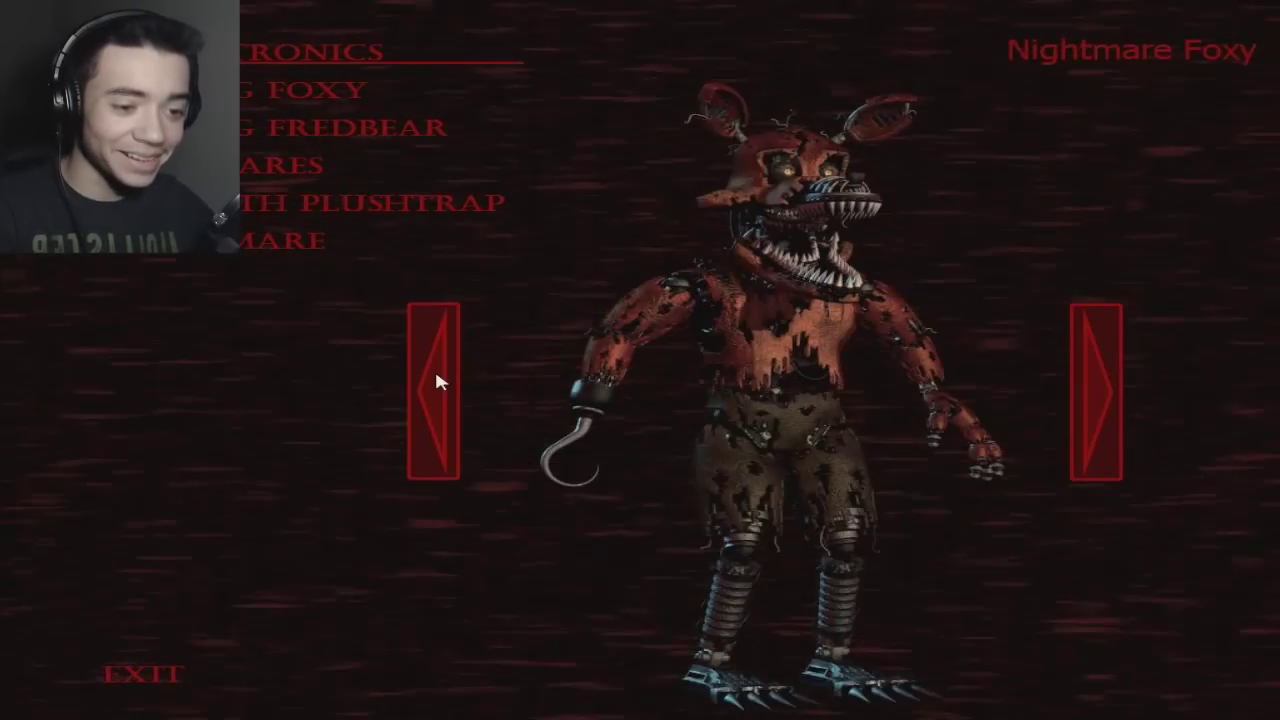
pyautogui.click(434, 380)
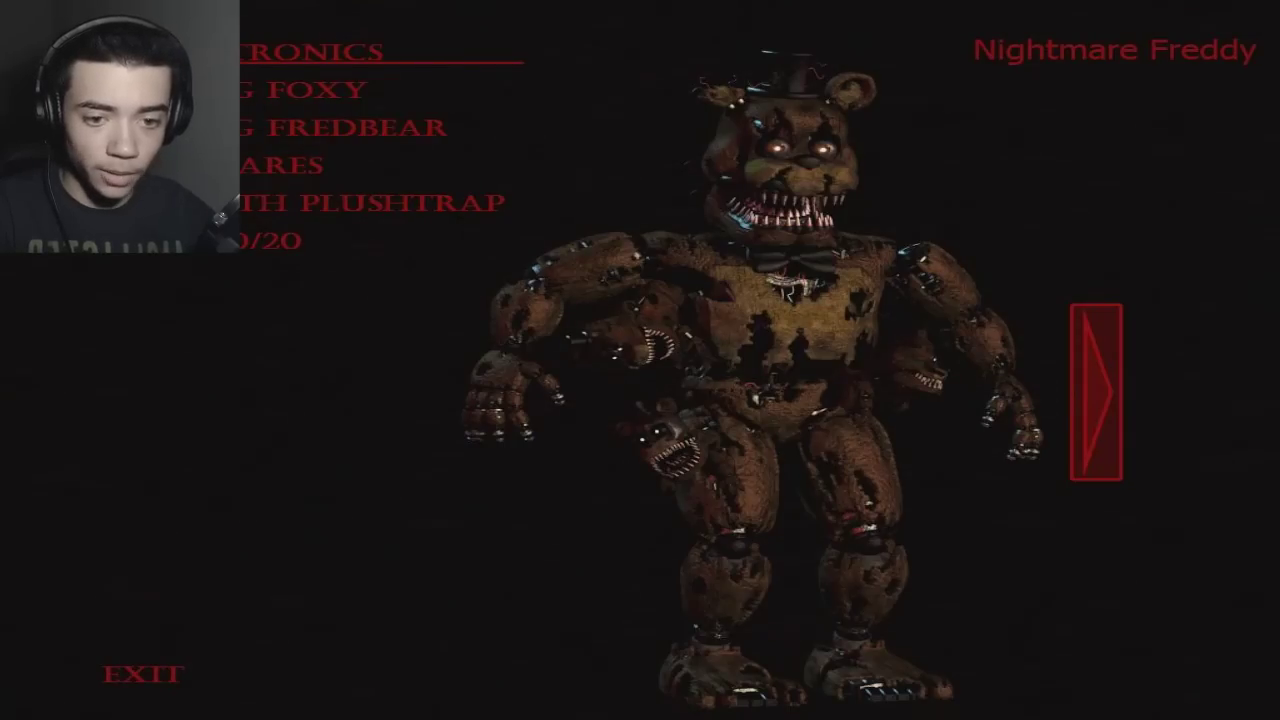
# Start the 20/20/20/20 challenge from the Extras list.
pyautogui.click(224, 254)
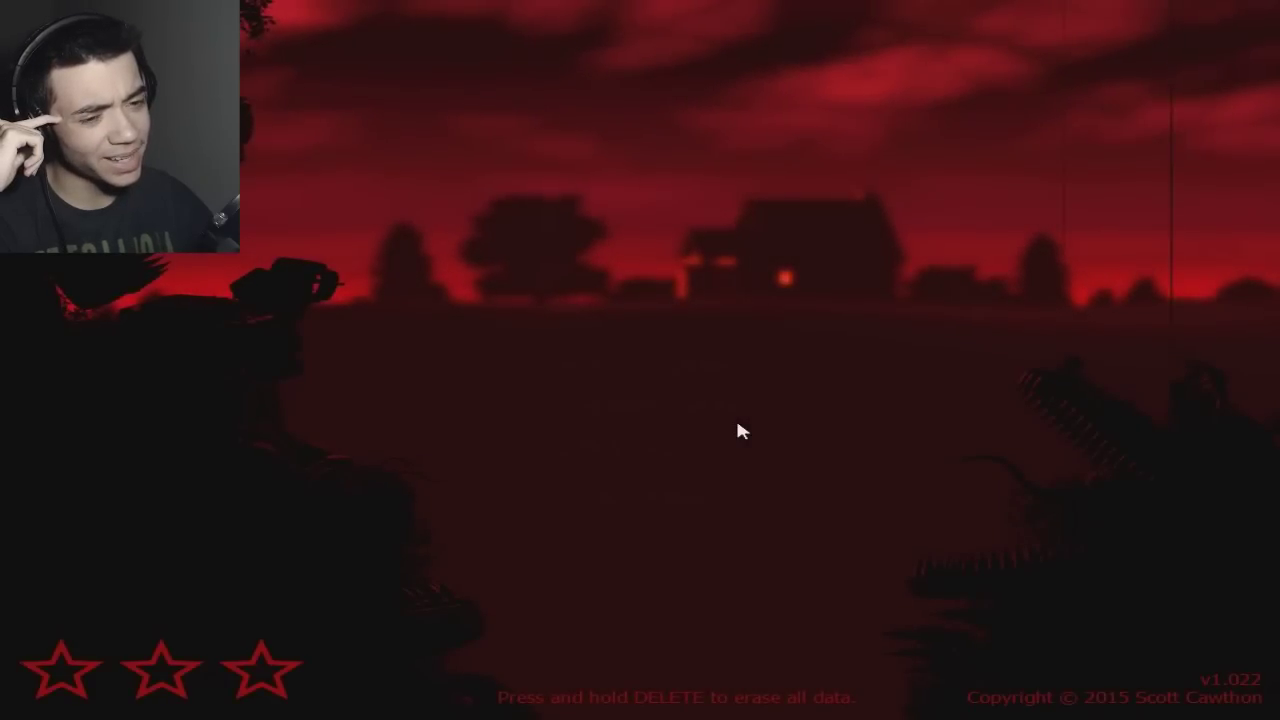
# Continue the saved night from the main menu, resuming at 4 AM.
pyautogui.click(735, 416)
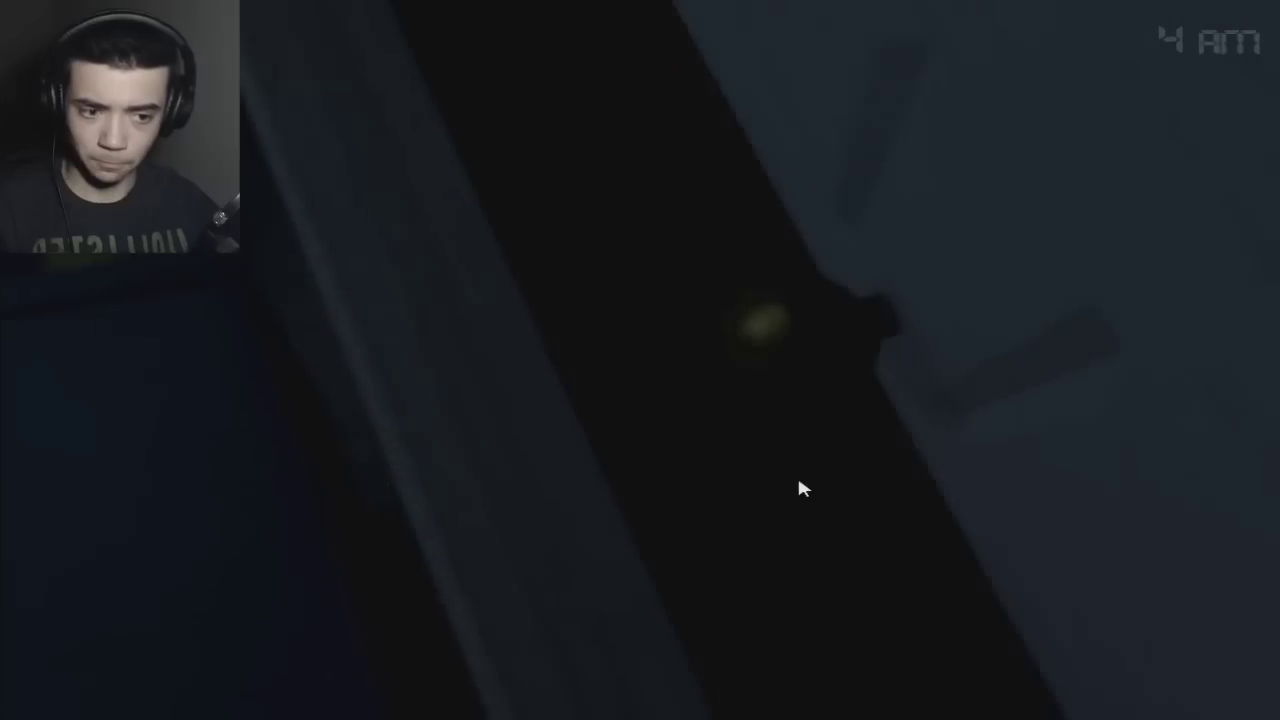